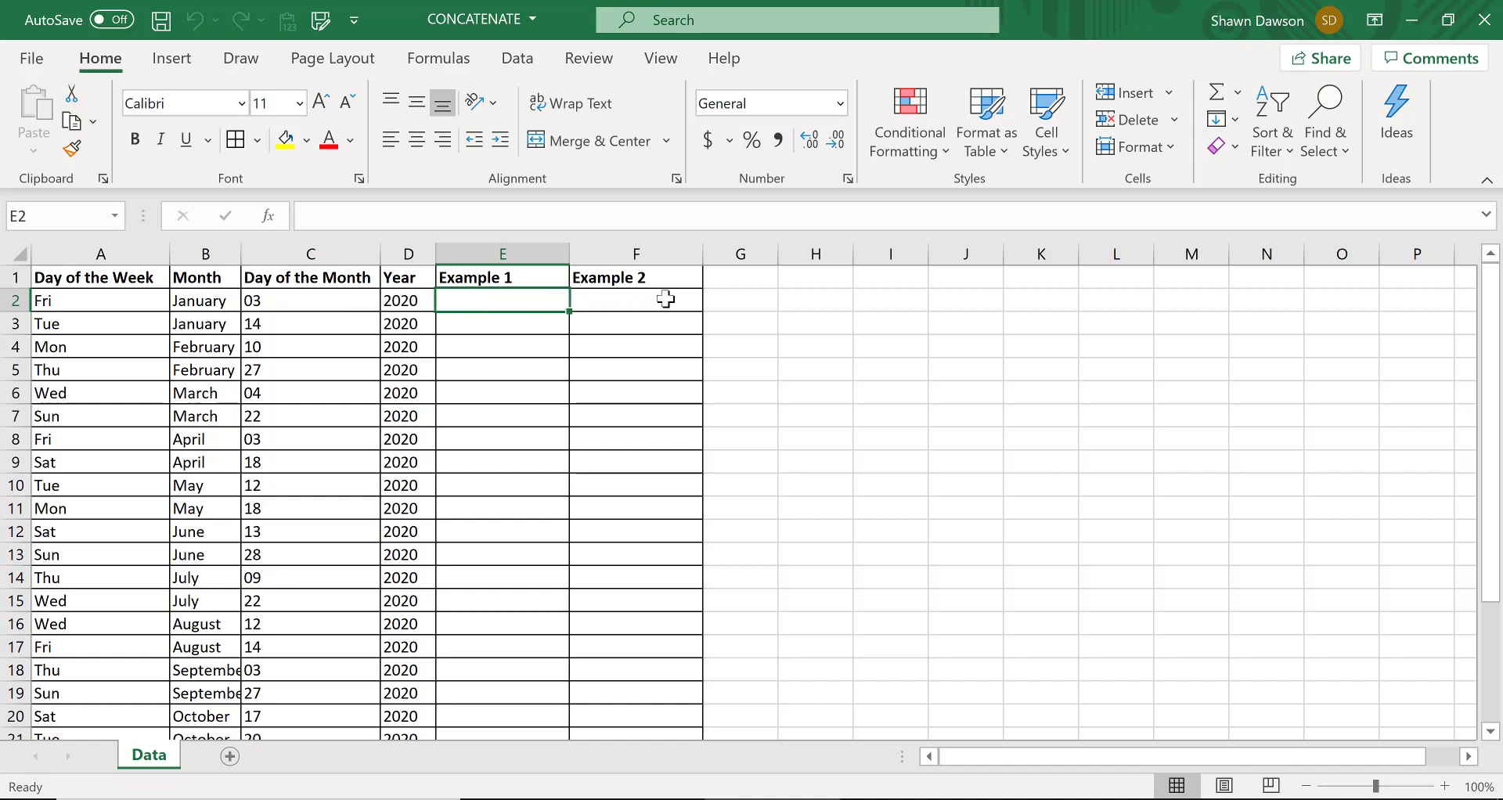
Enter the formula =CONCAT(A2,B2,C2,D2) in cell E2 to join the weekday, month, day and year
text(=CONCATE)
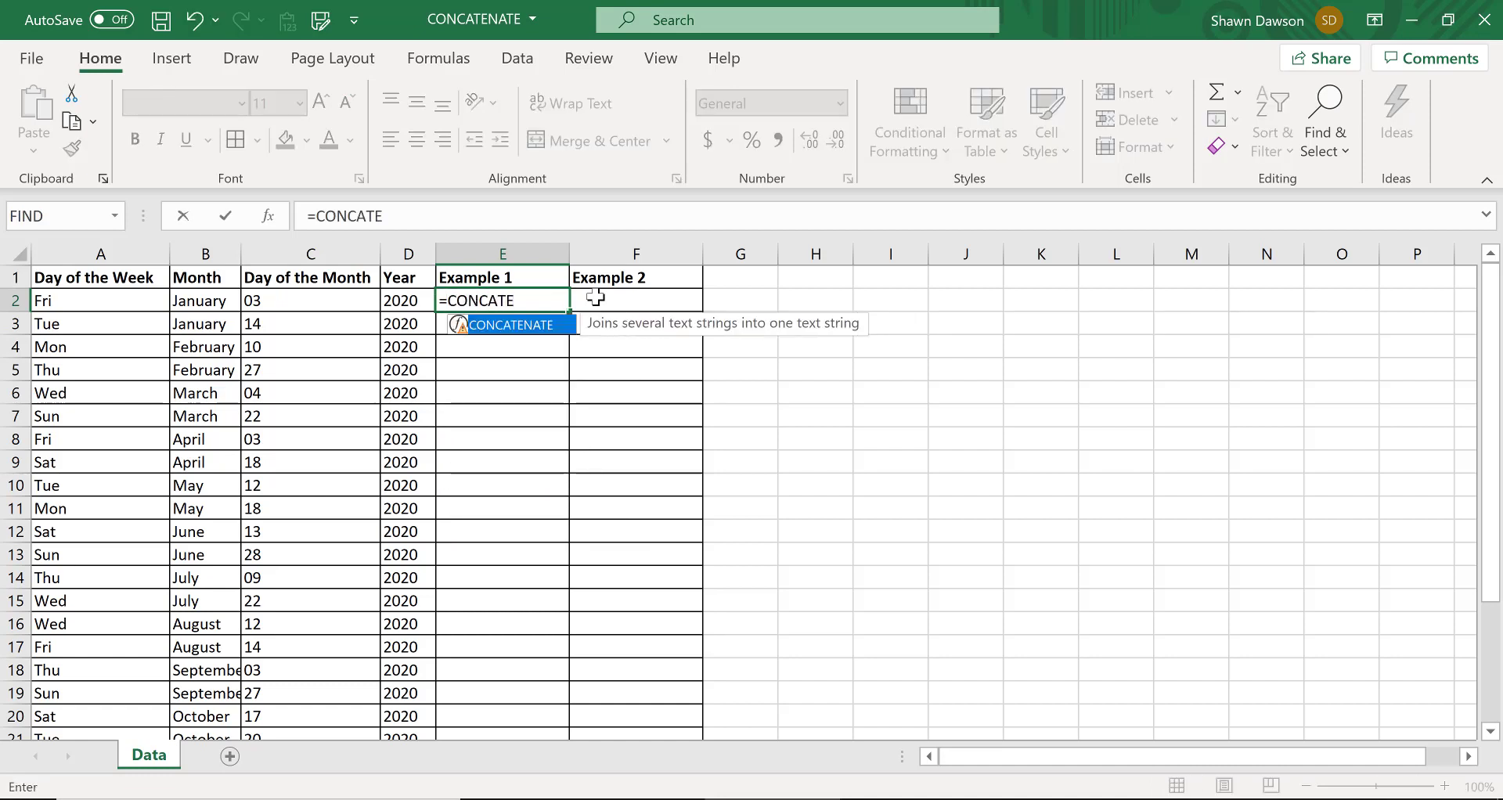
key(BackSpace)
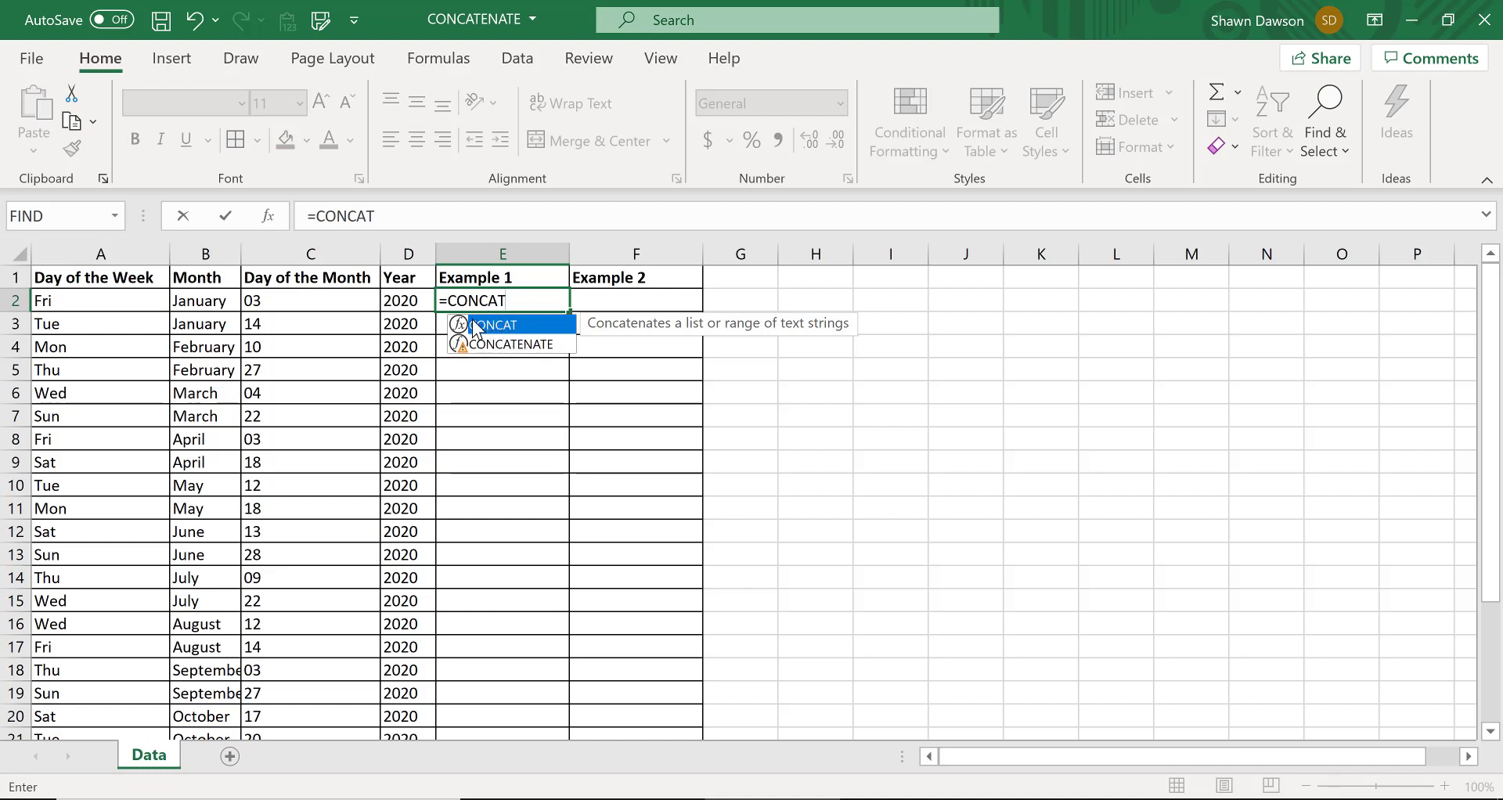
double_click(547, 326)
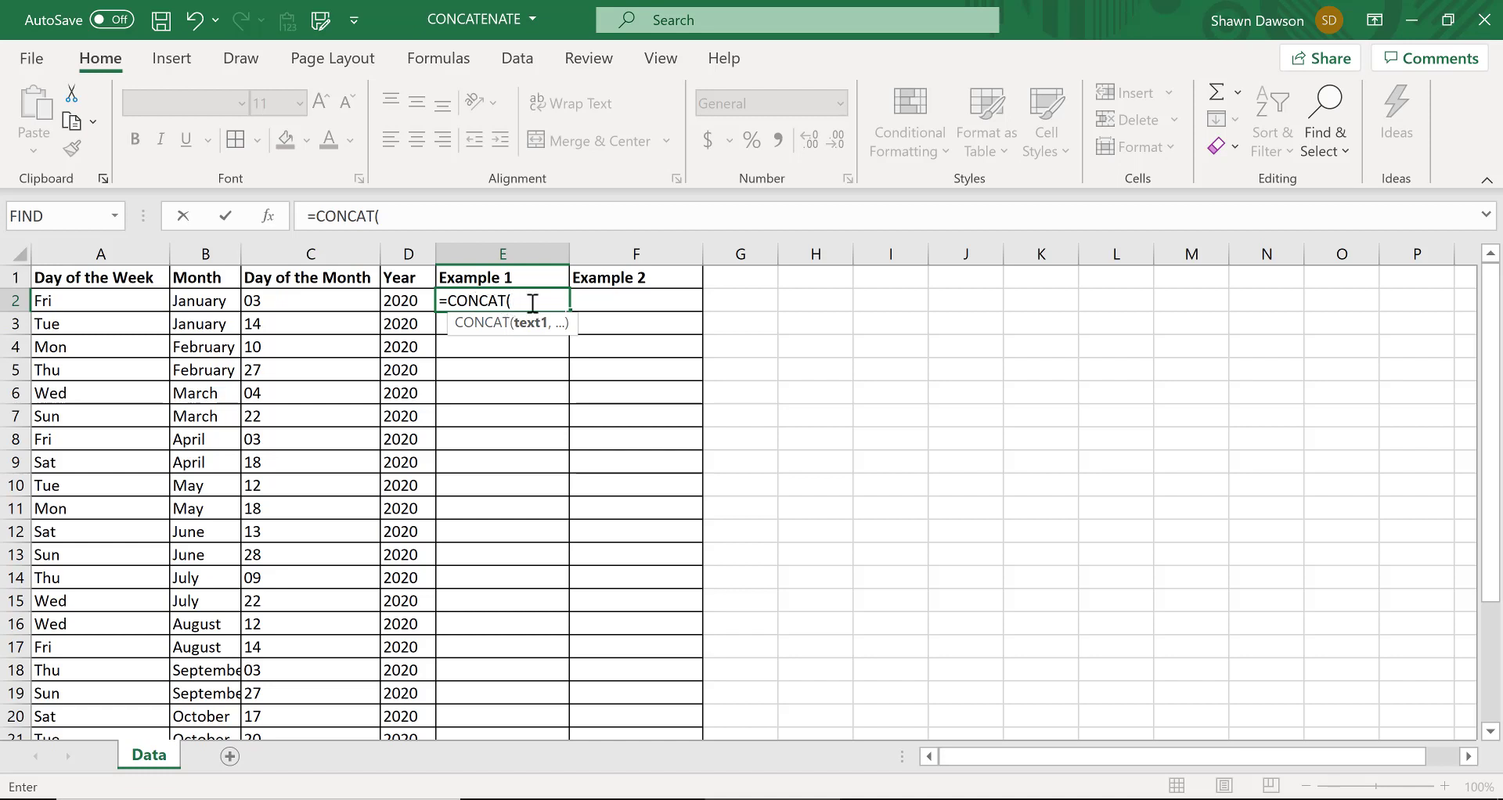
click(78, 303)
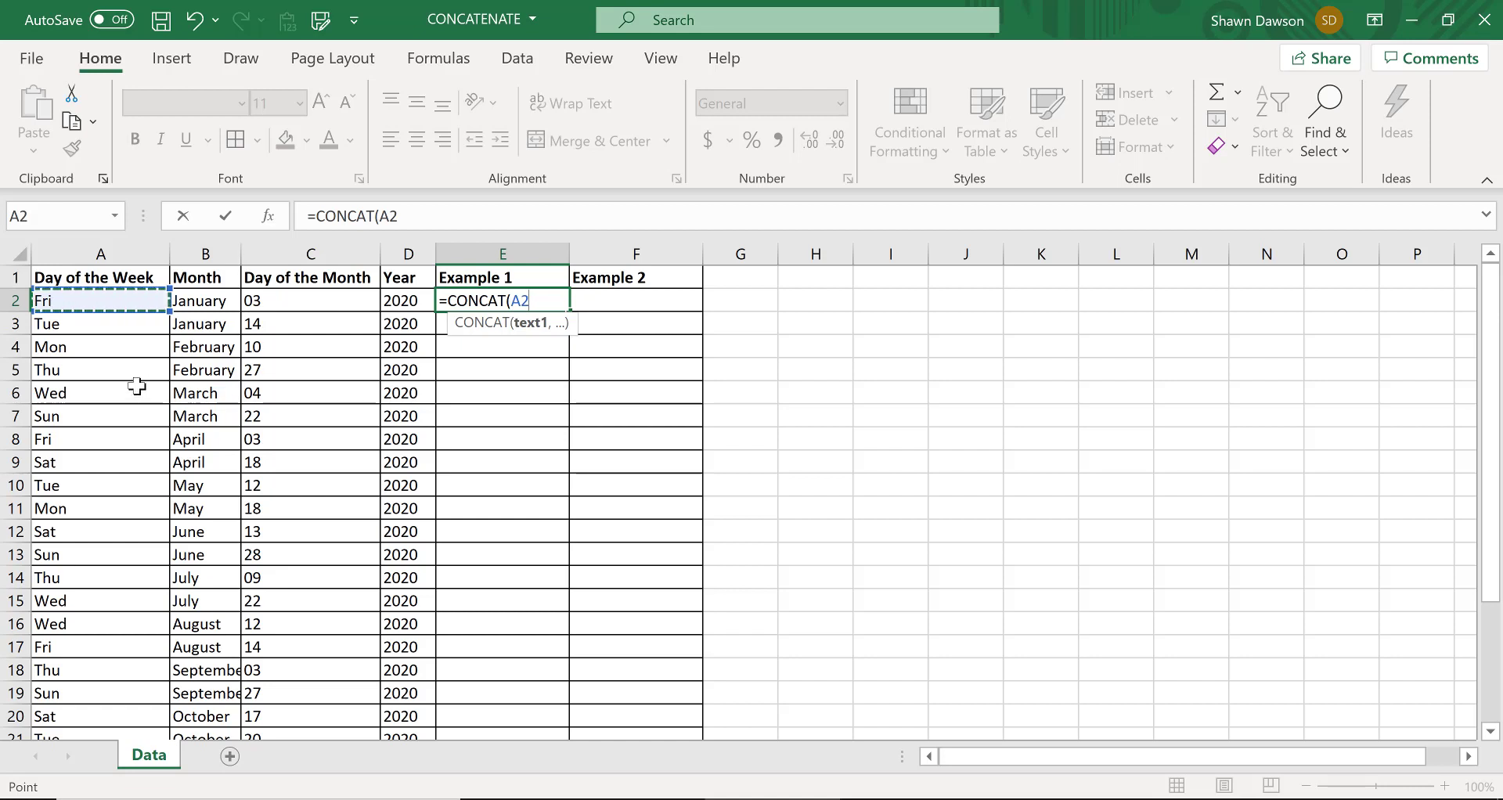
text(,)
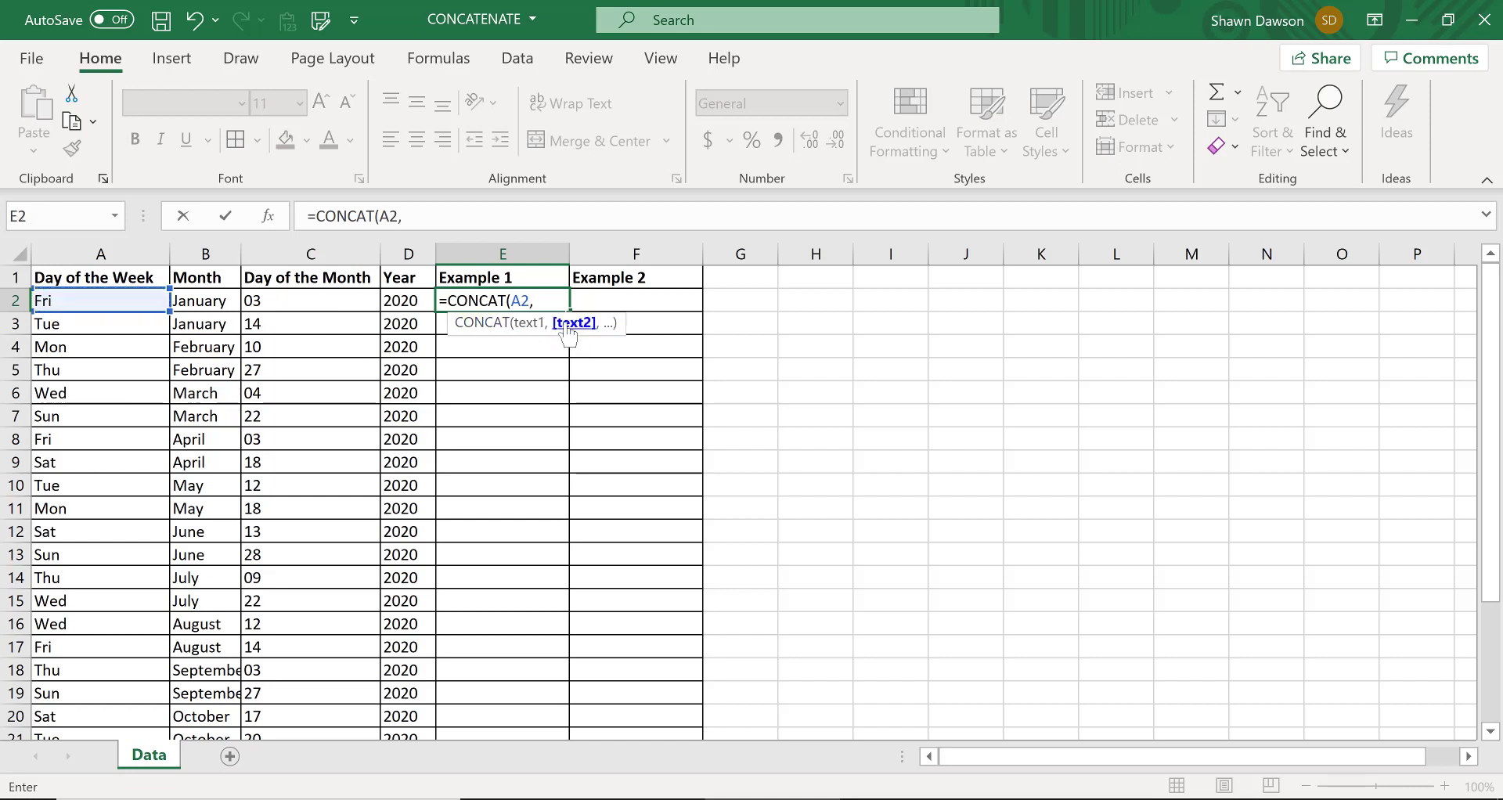
click(233, 306)
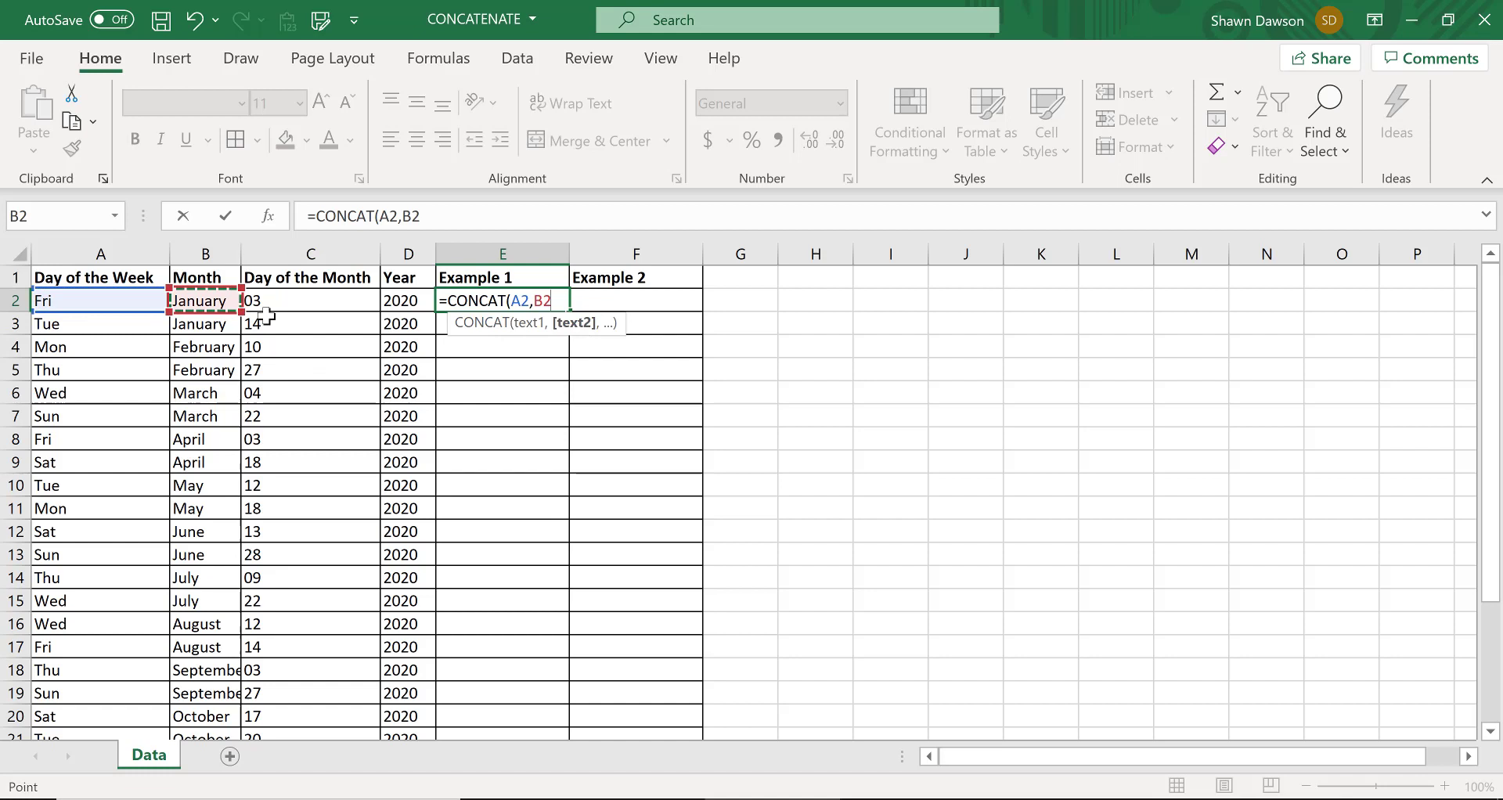
text(,)
click(313, 302)
text(,)
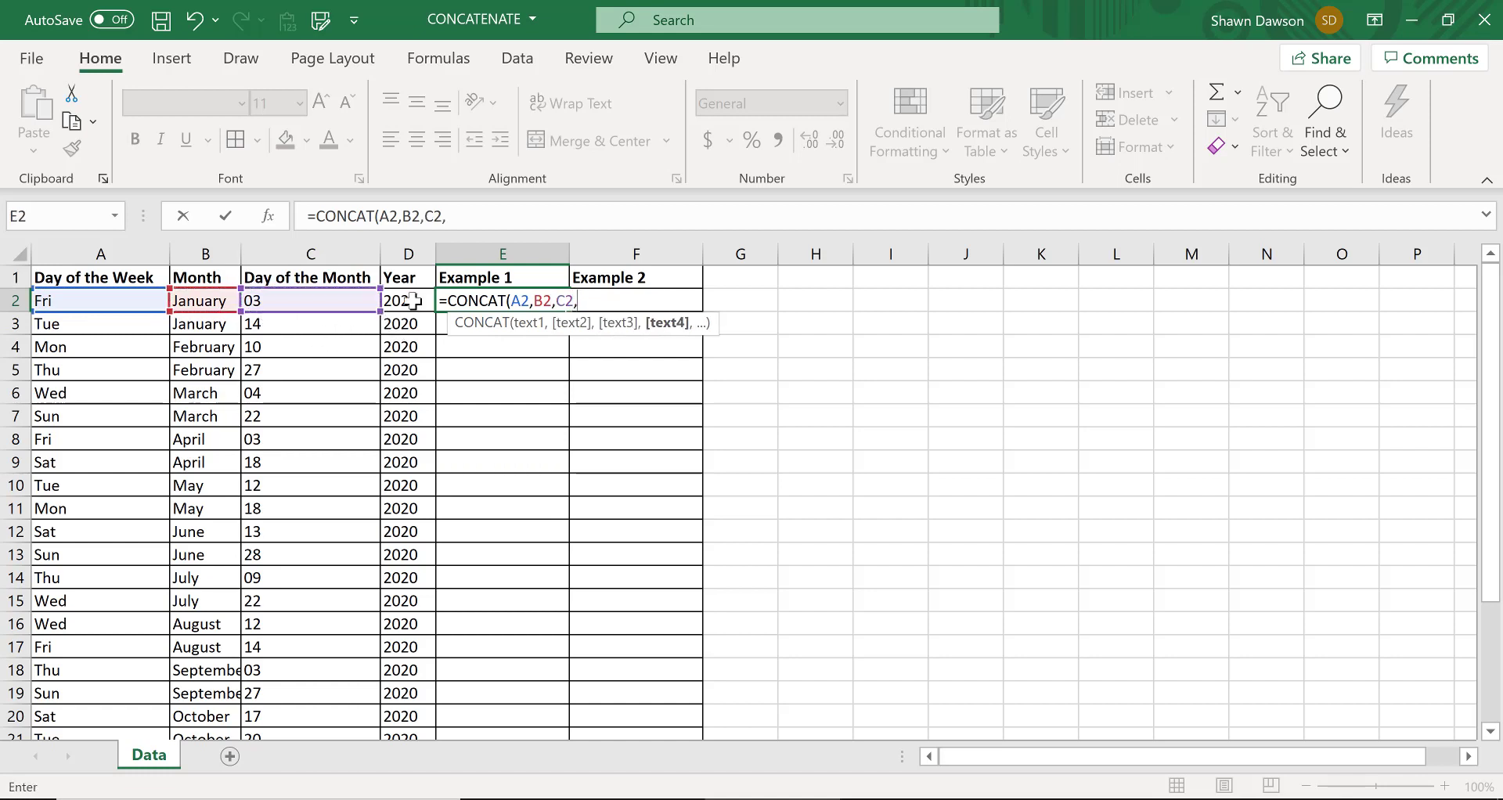
click(415, 304)
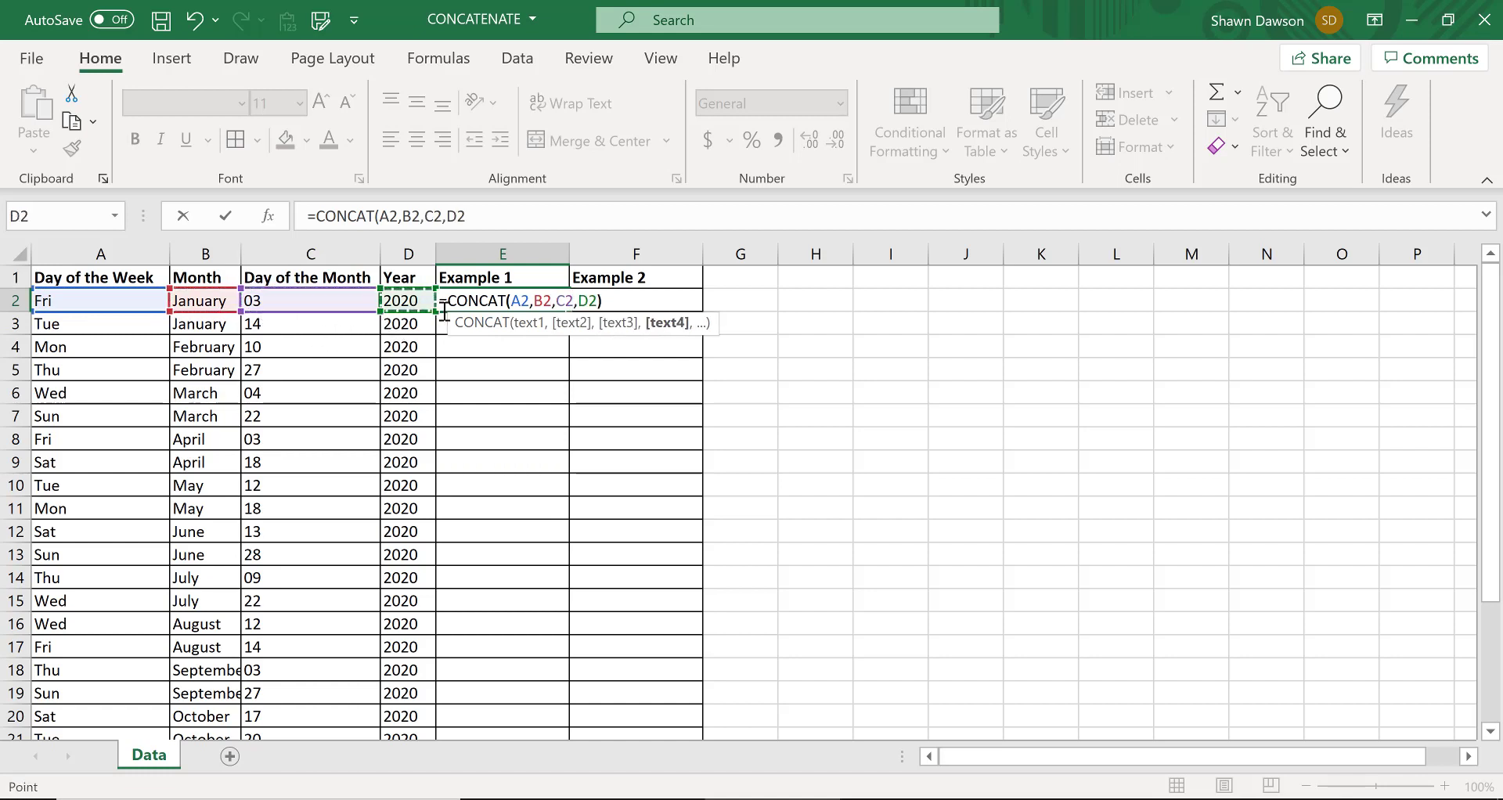
text())
key(Return)
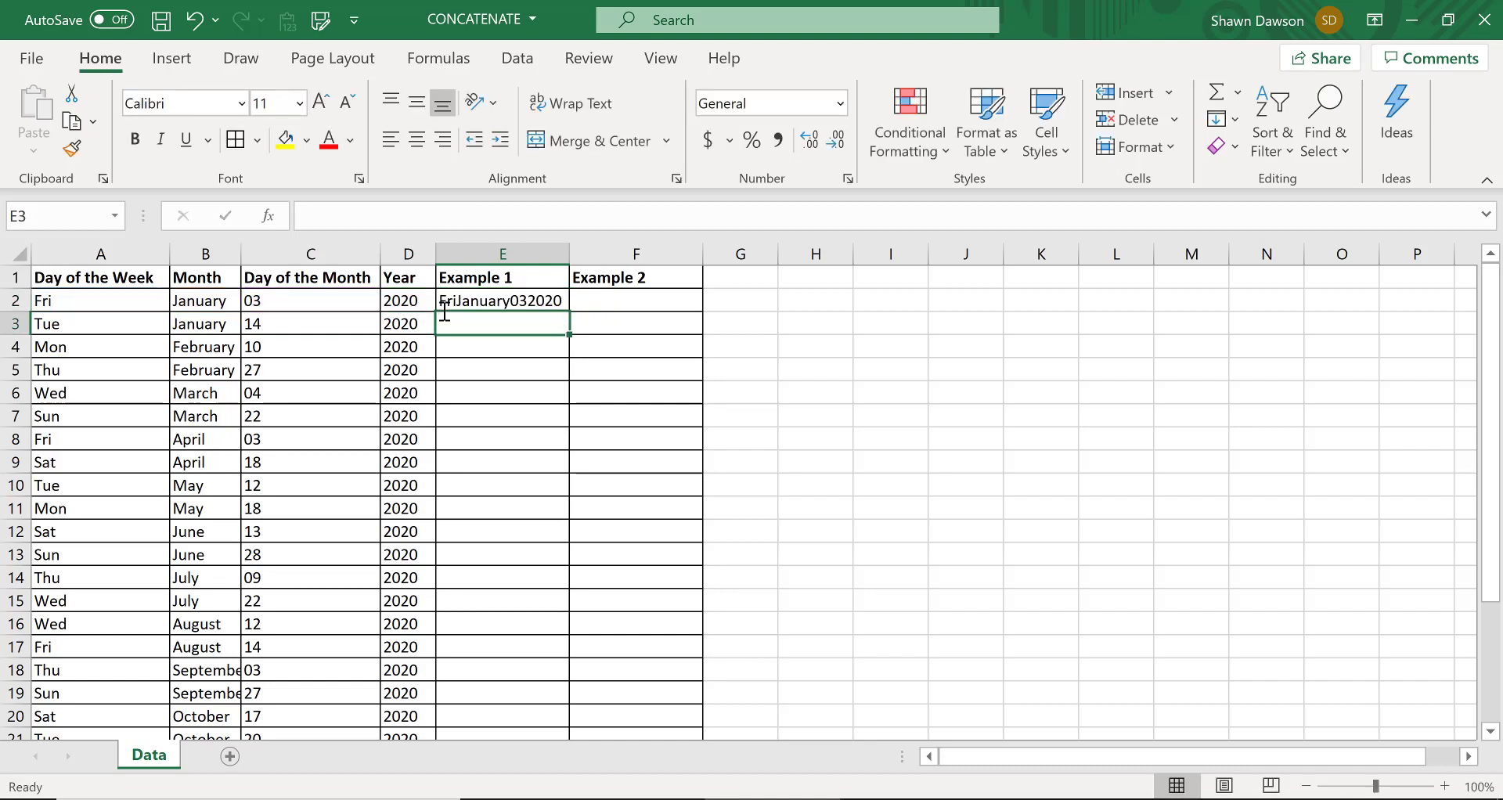
key(Up)
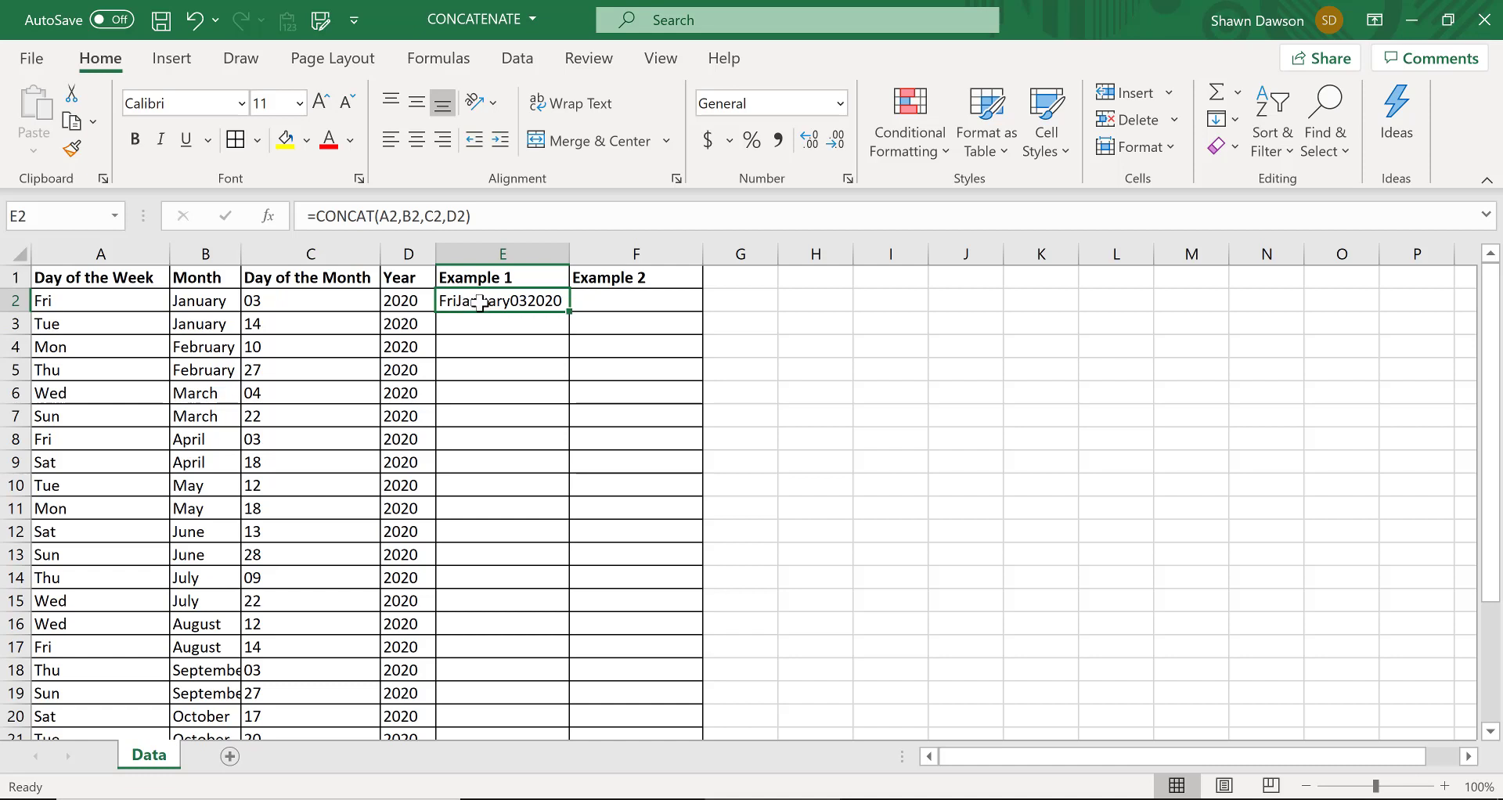
Enter a single space in cell G2 as a helper separator for the date parts
click(715, 300)
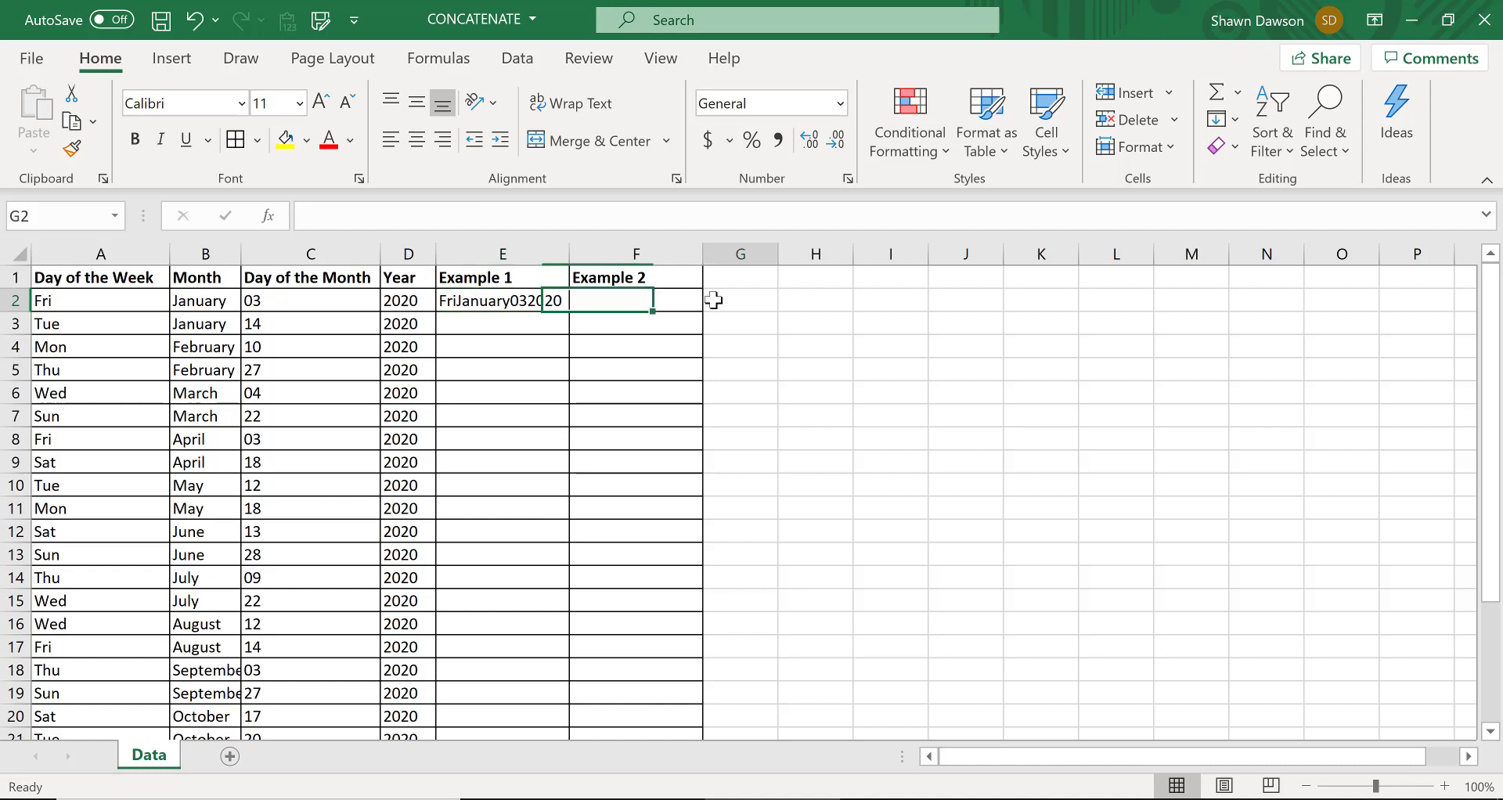
click(539, 299)
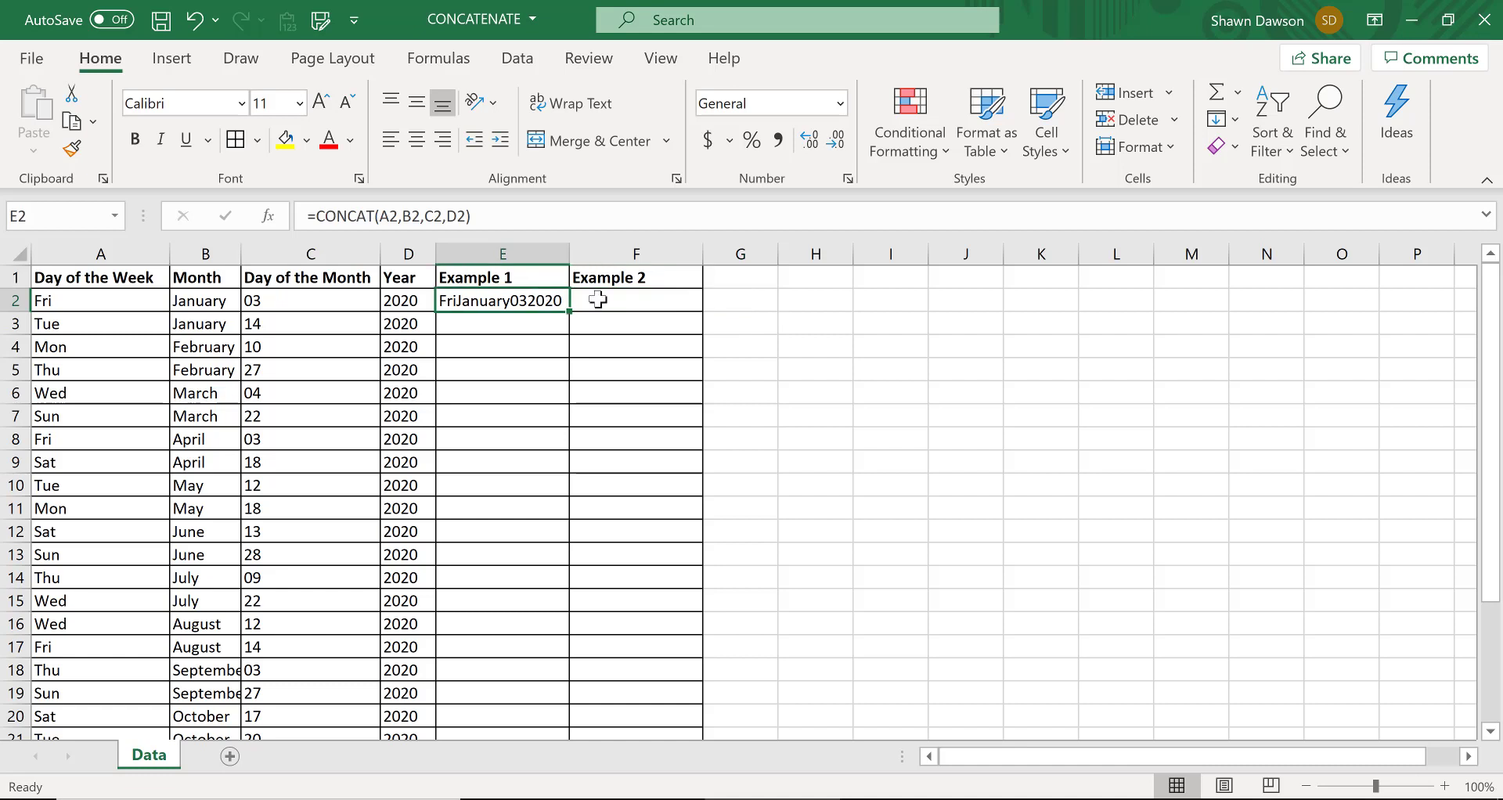
click(729, 300)
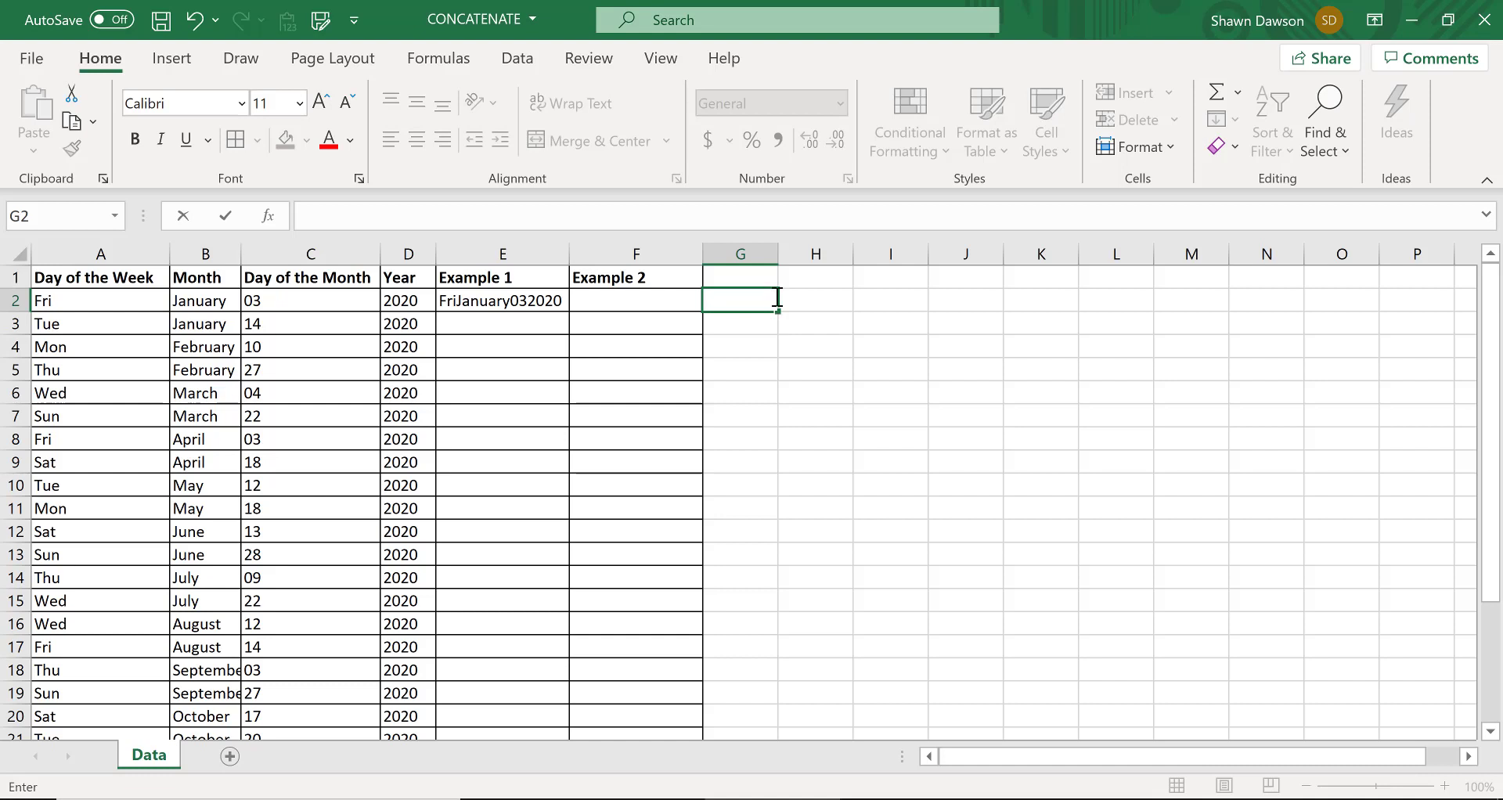
key(Return)
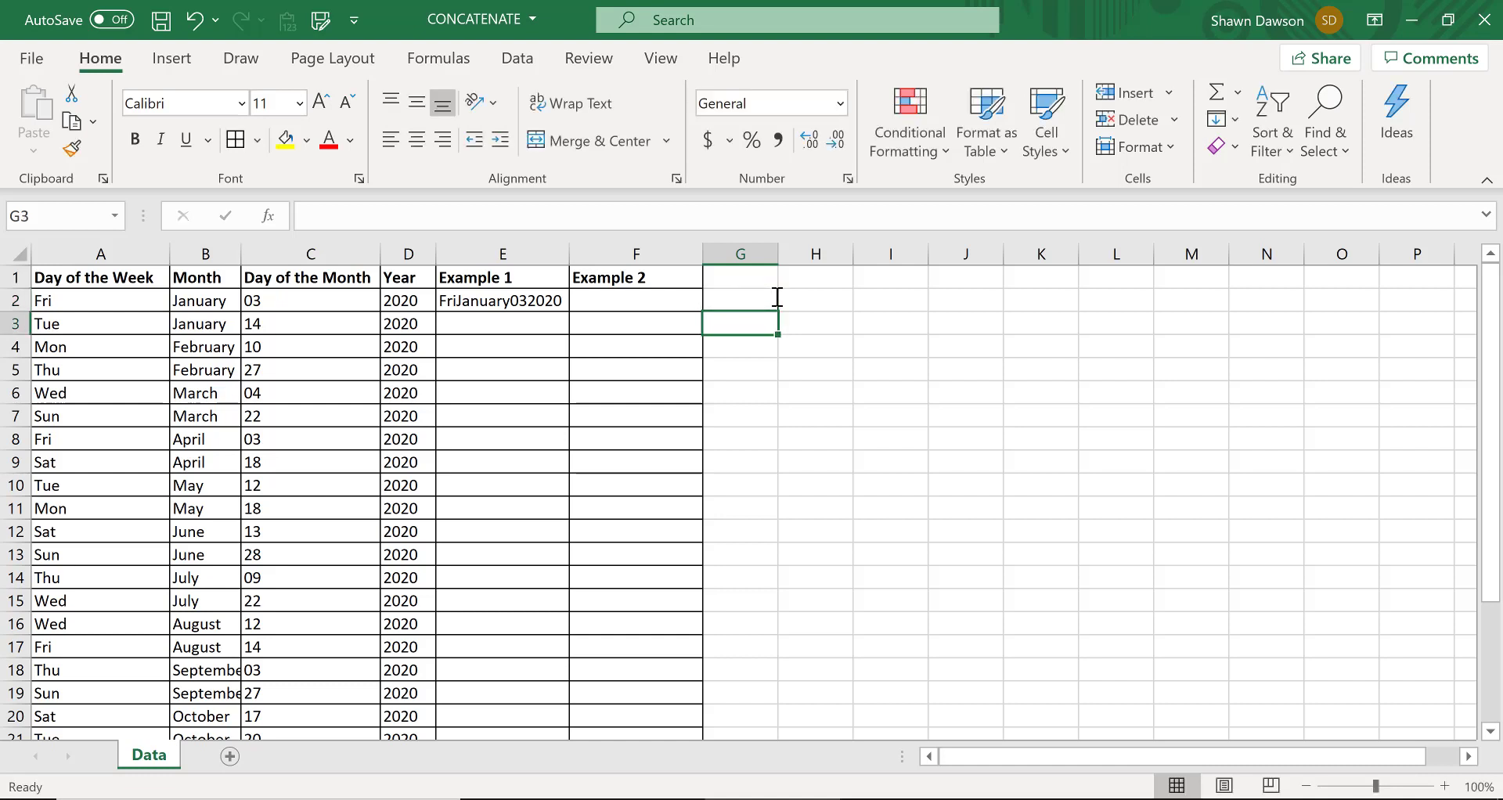
Copy the space in G2 down column G alongside the remaining data rows
click(778, 297)
key(ctrl+c)
scroll(777, 298, down, 7)
drag(777, 298, 777, 298)
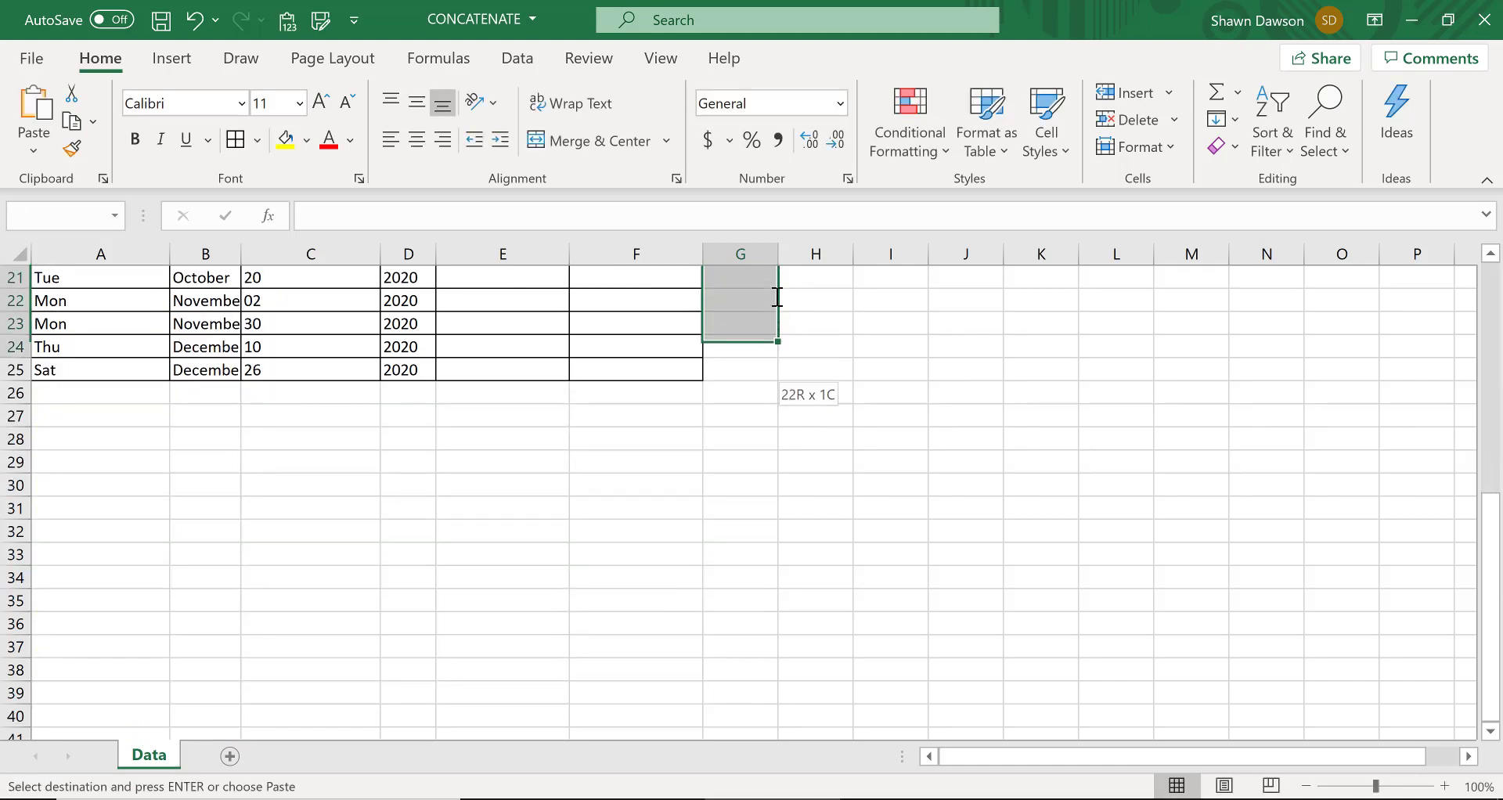
key(shift+Down)
key(ctrl+v)
key(Up)
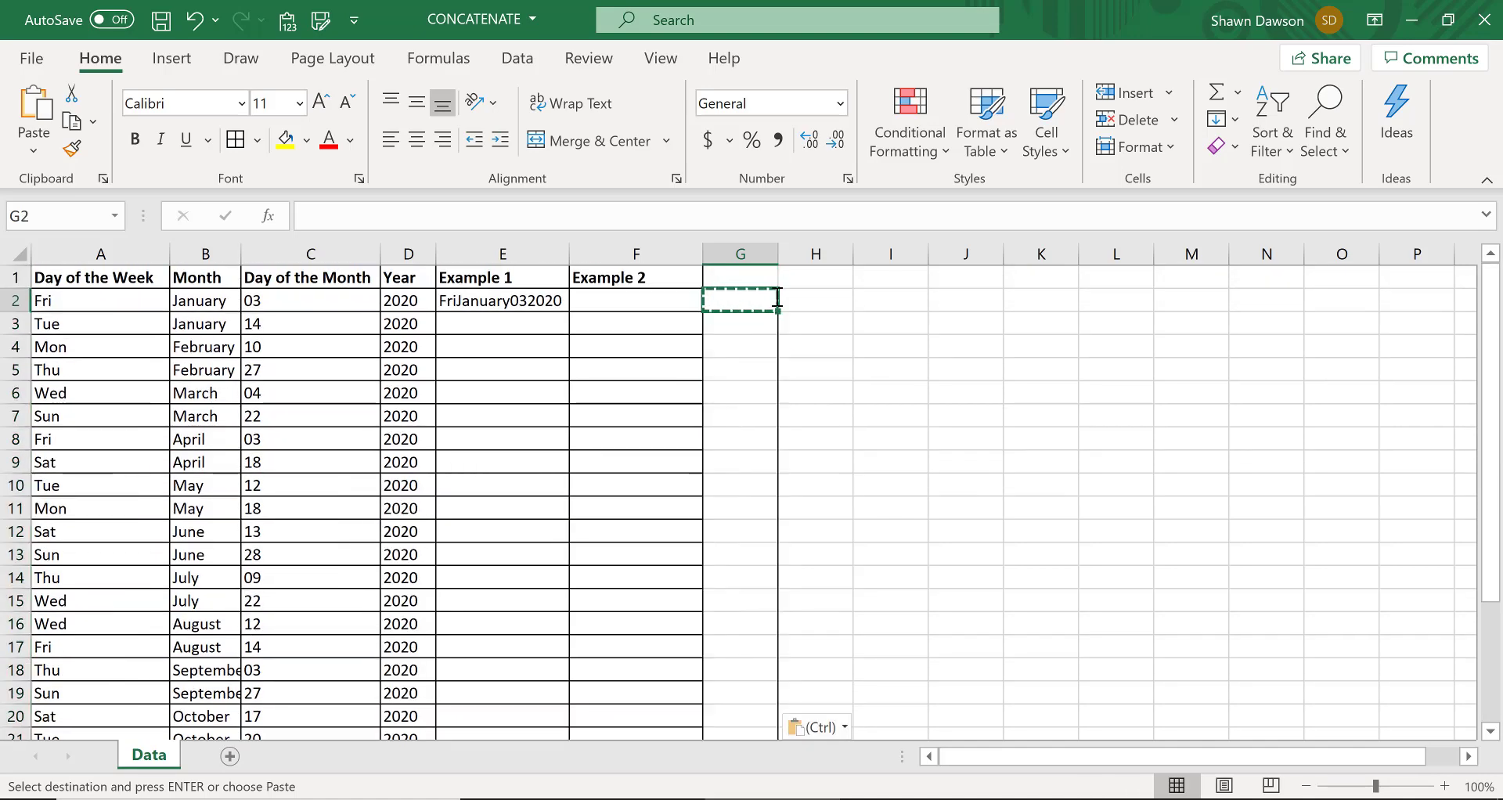
key(Escape)
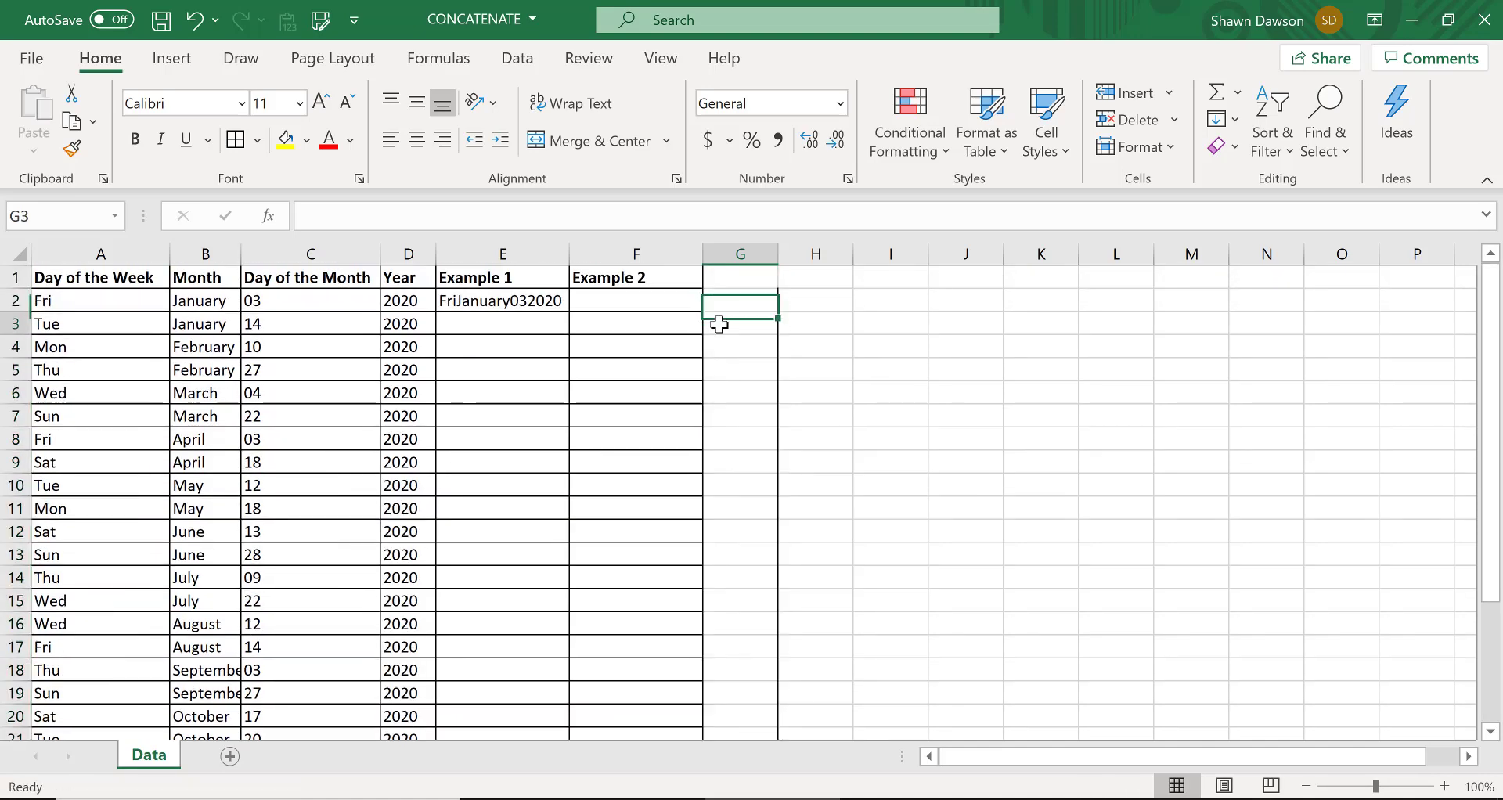
Replace the formula in E2 with =CONCAT(A2,G2,B2,G2,C2,G2,D2), using the space in G2 as separator
click(528, 300)
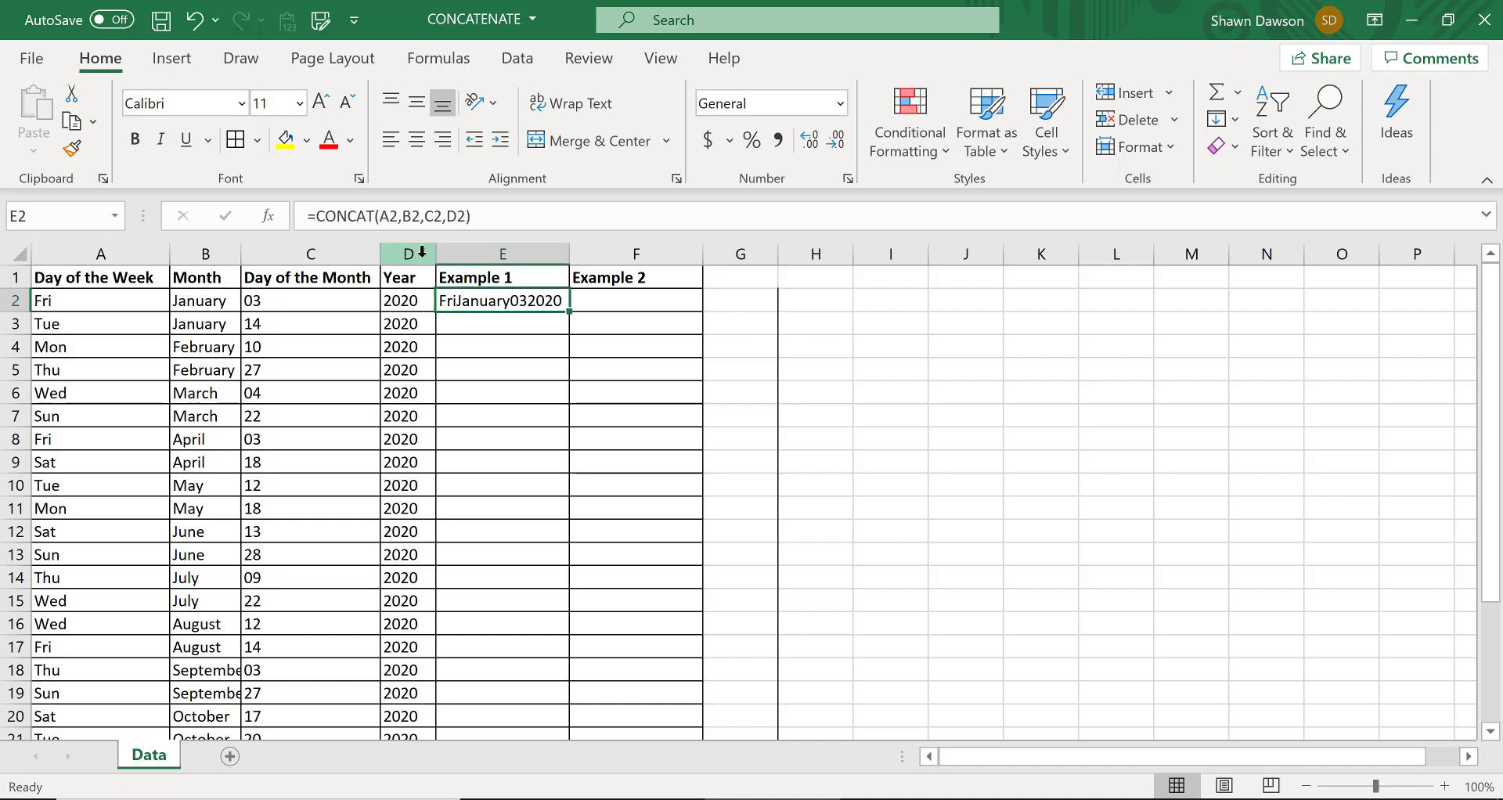
text(=CONCAT()
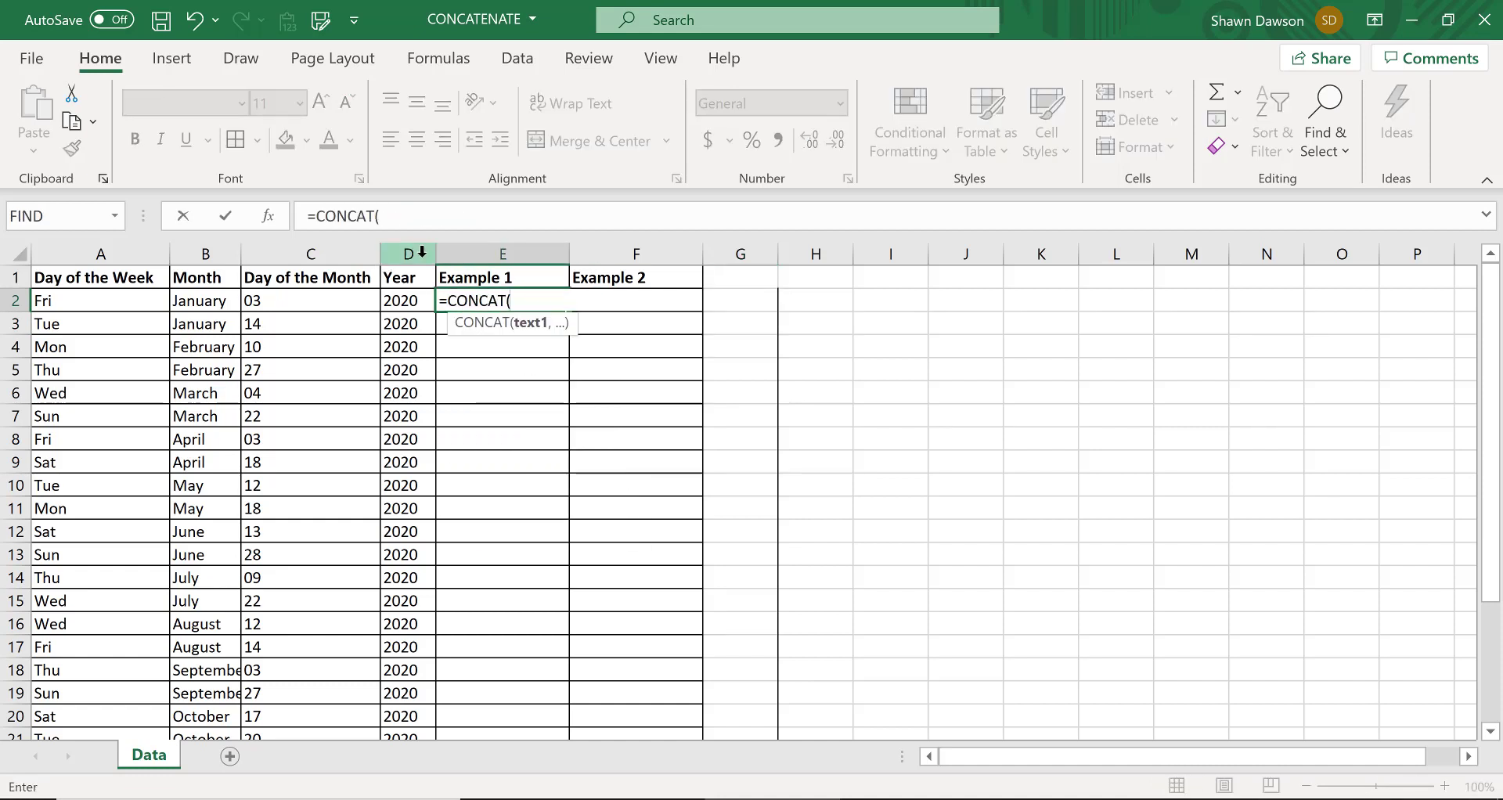
click(157, 301)
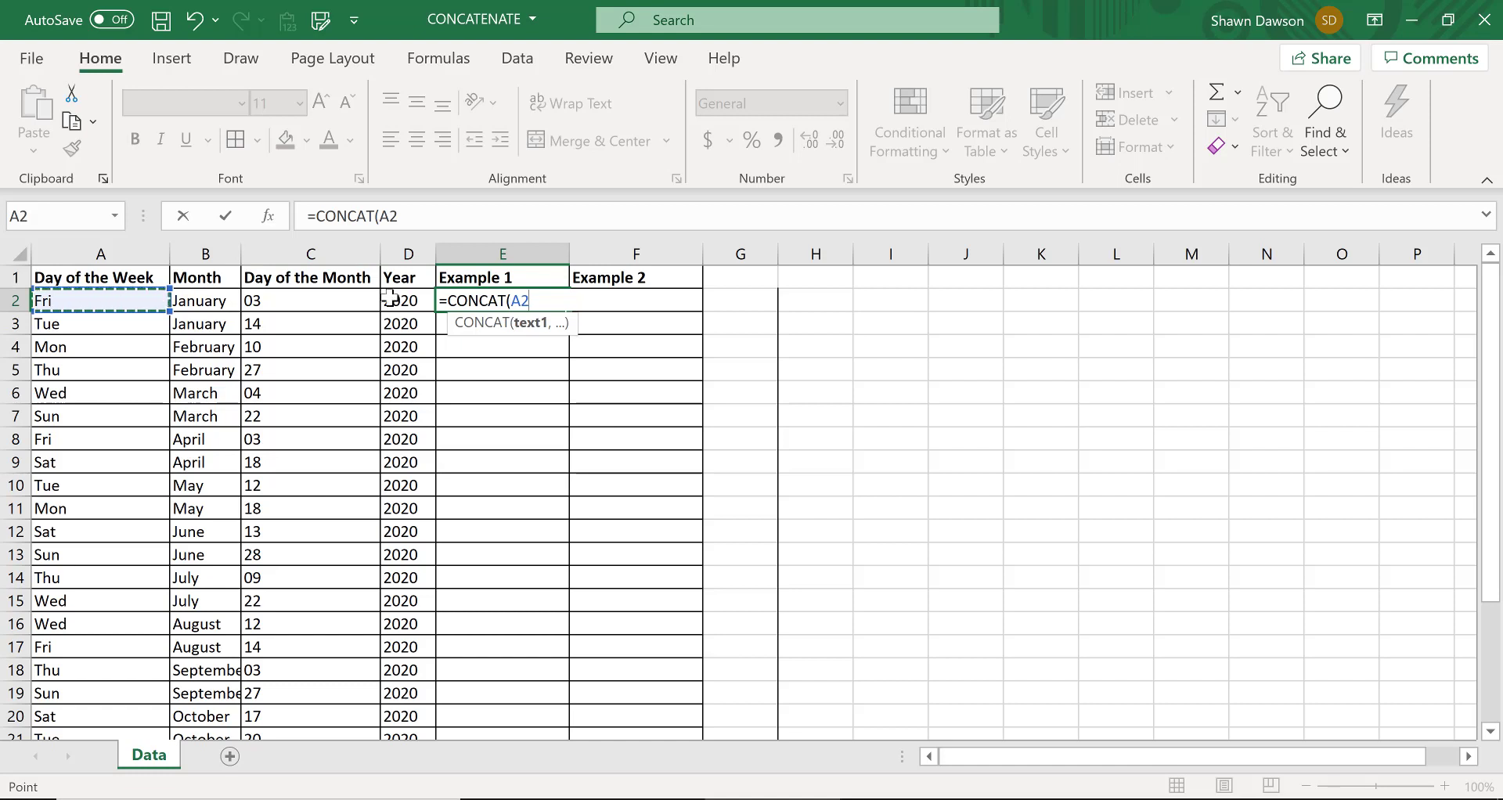
text(,)
click(754, 298)
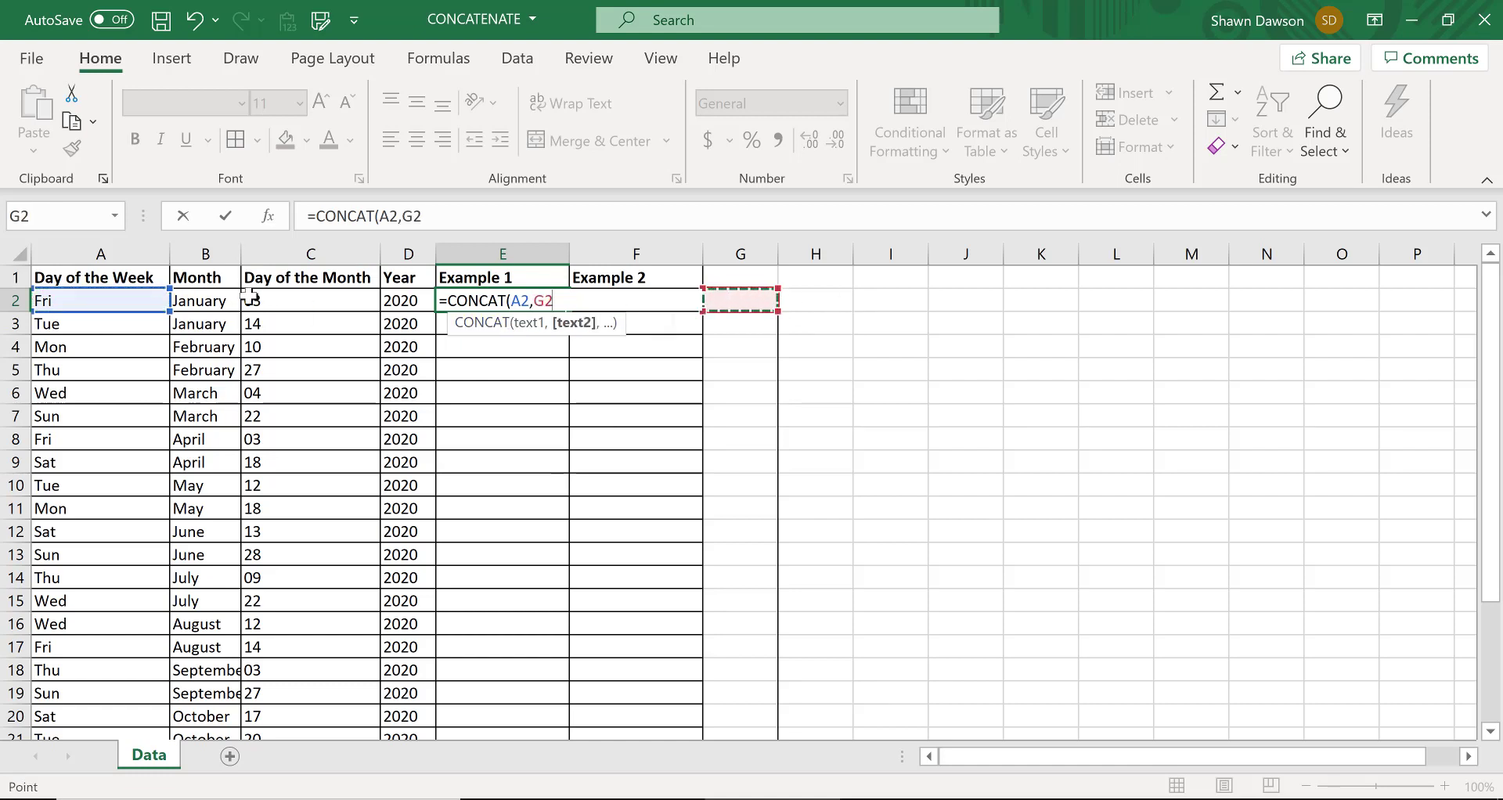
text(,)
click(205, 300)
text(,)
click(753, 299)
text(,)
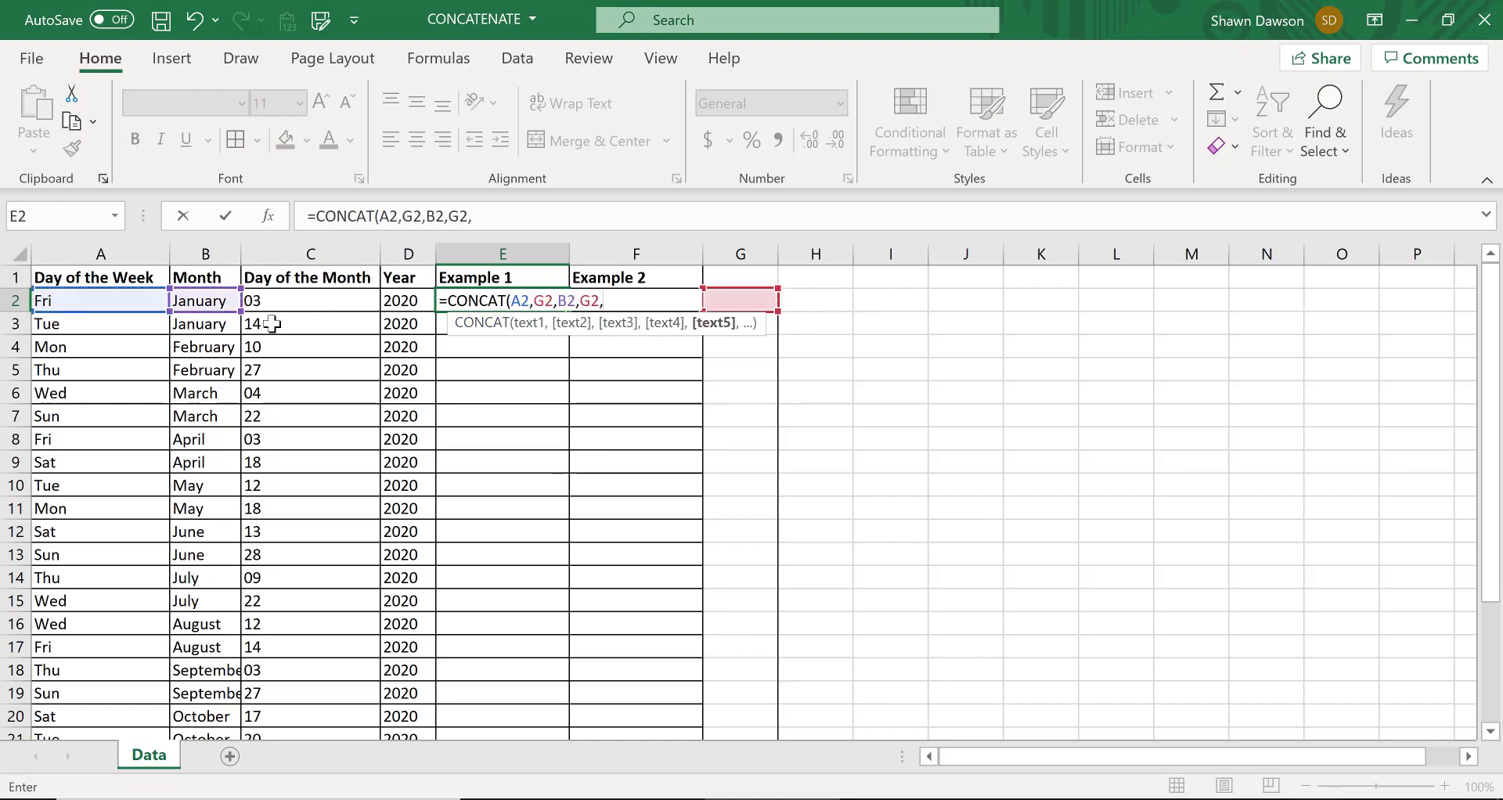
click(299, 300)
text(,)
click(739, 299)
text(,)
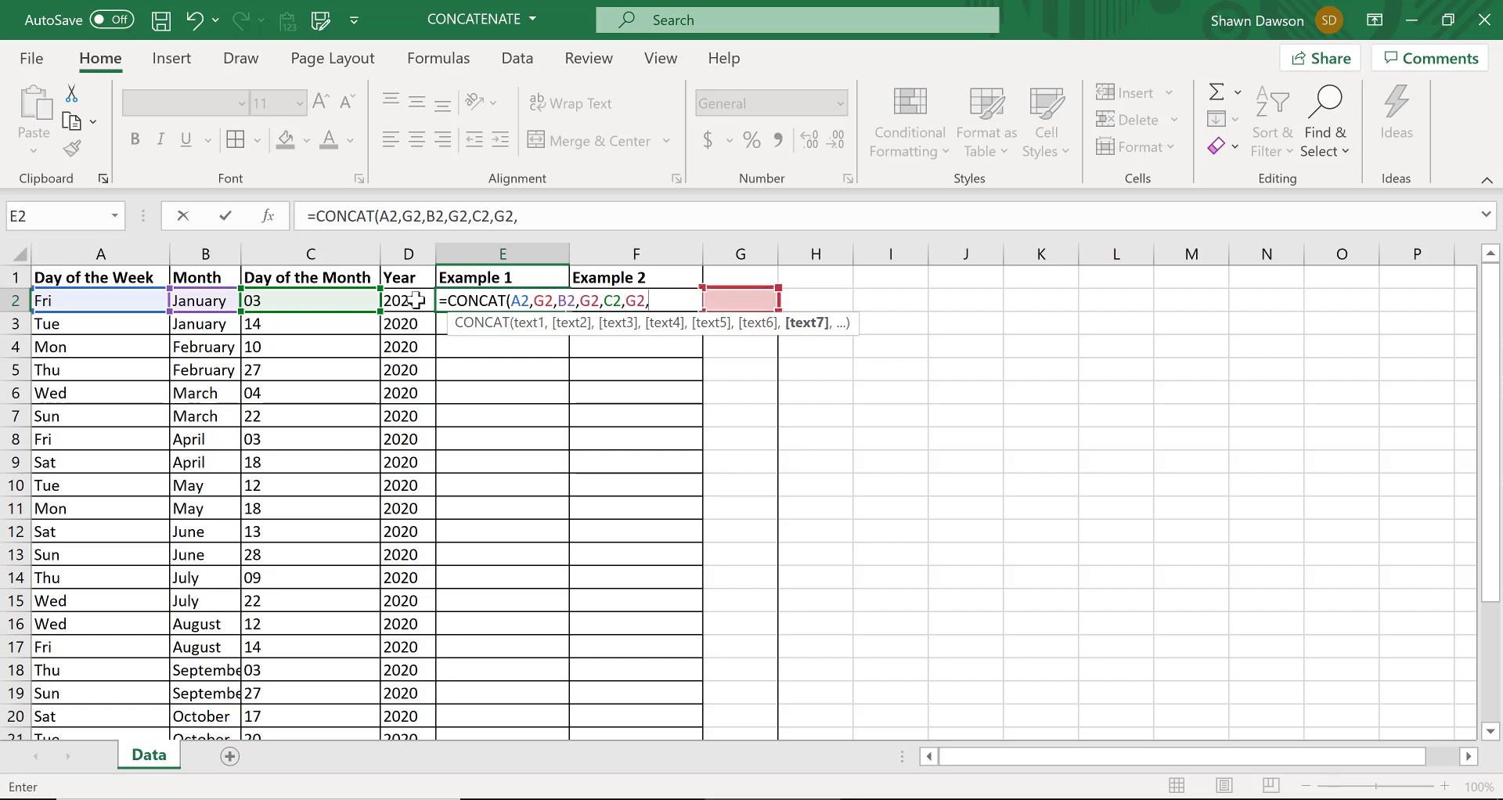
click(415, 300)
text())
key(Return)
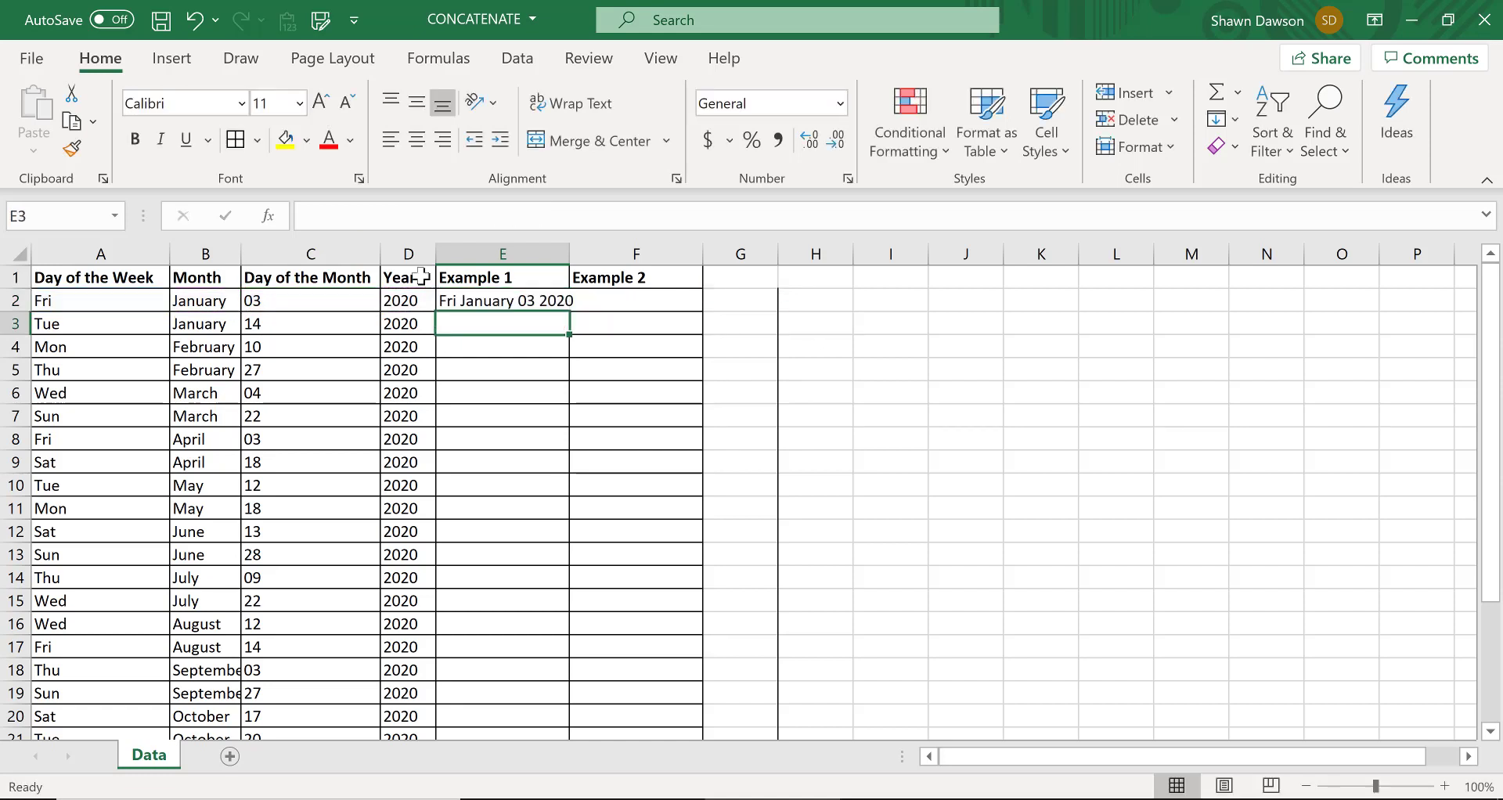
Fit the width of column E to its contents and delete the helper column G
key(Up)
double_click(570, 254)
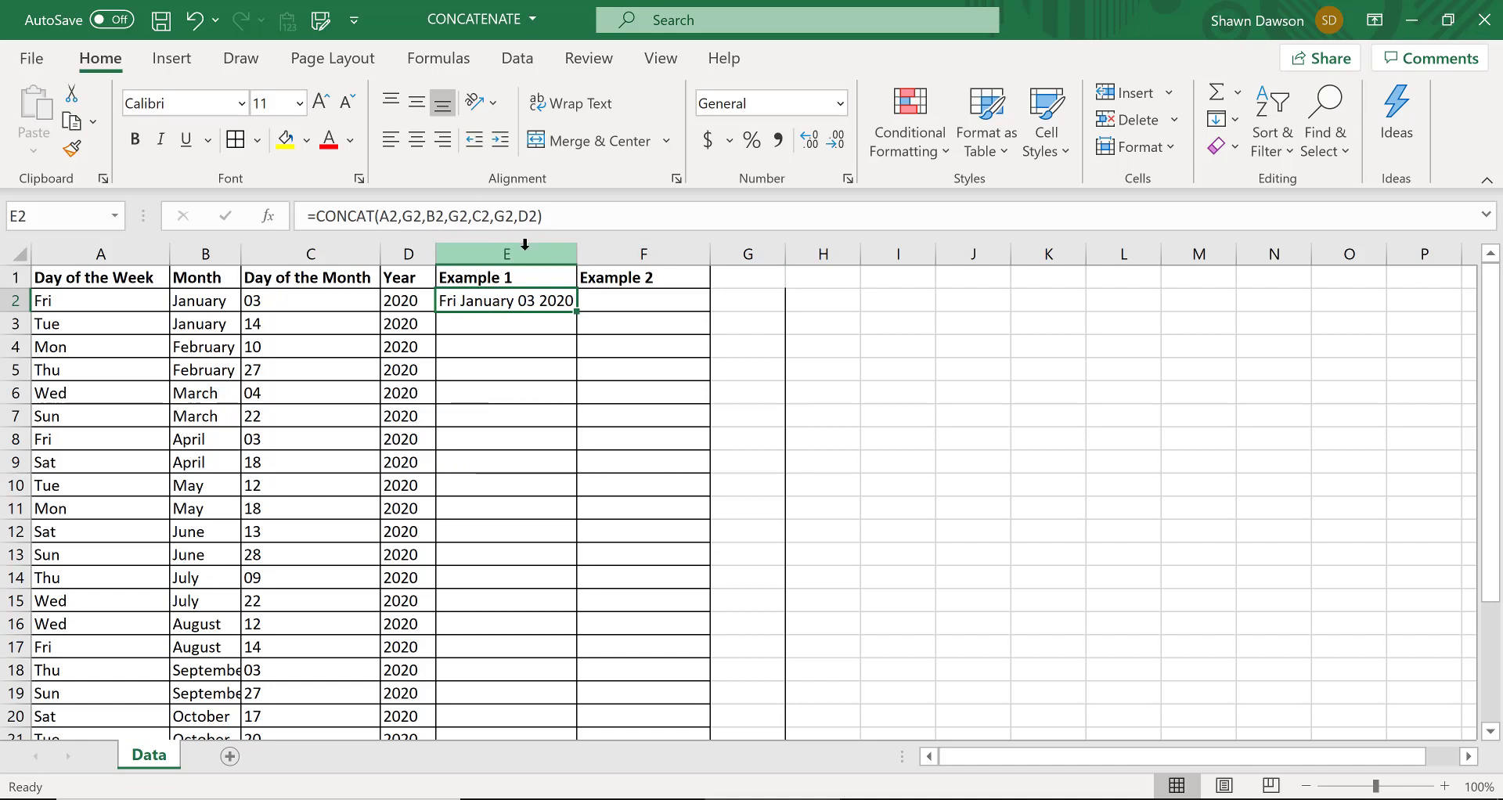
right_click(732, 256)
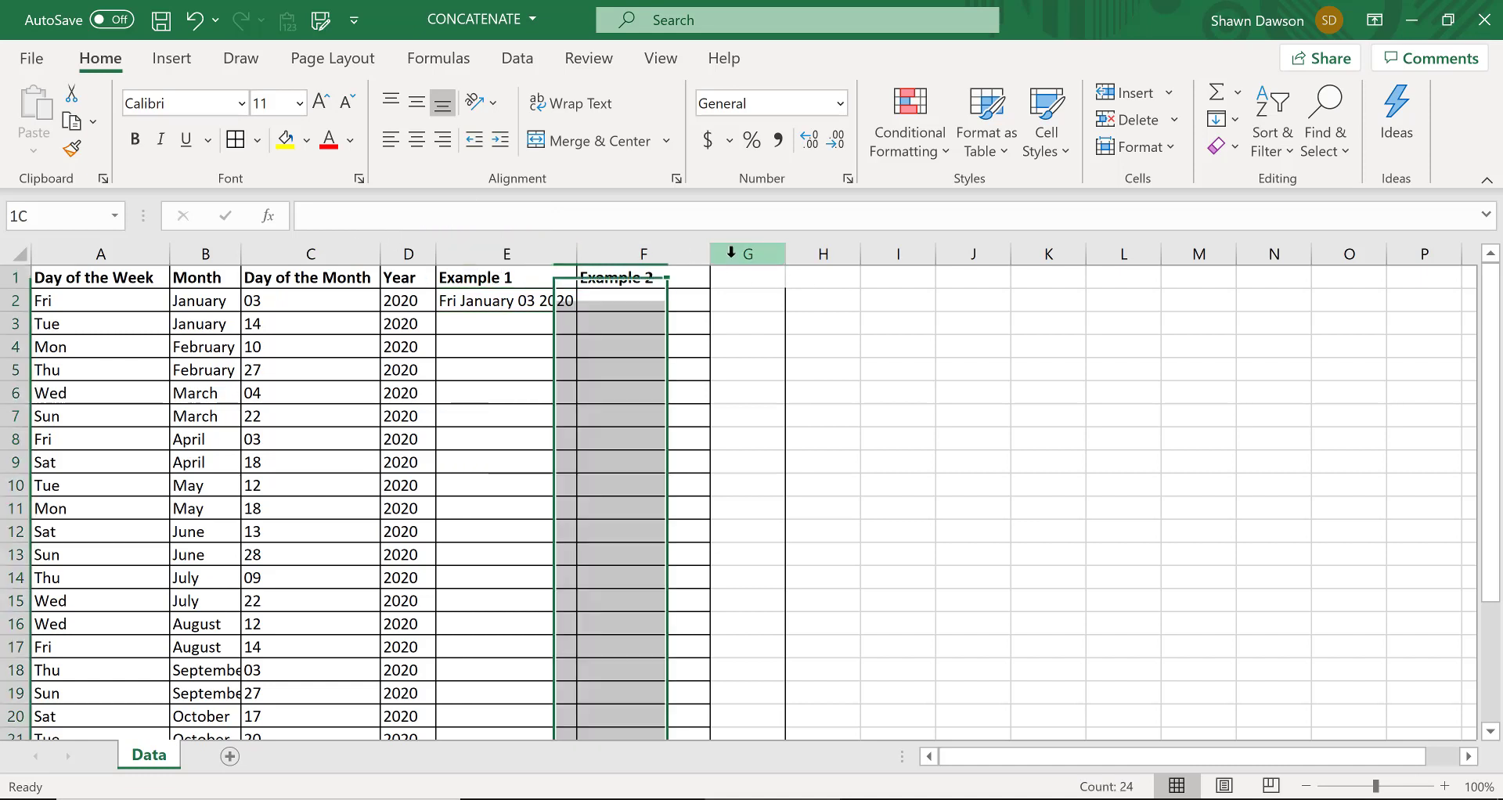
click(796, 492)
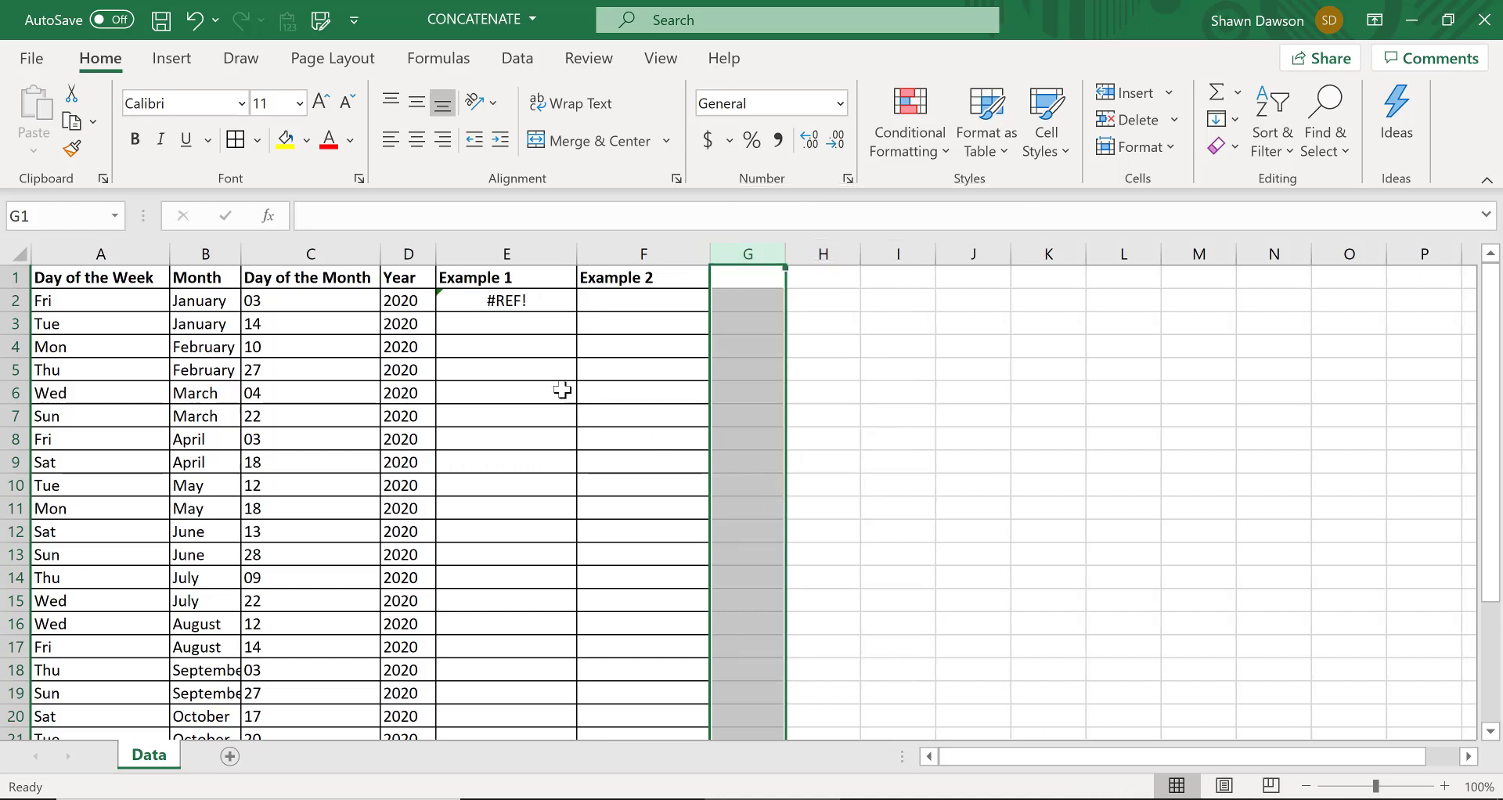
Replace the formula in E2 with =CONCAT(A2," ",B2," ",C2," ",D2), using quoted spaces as separators
click(517, 303)
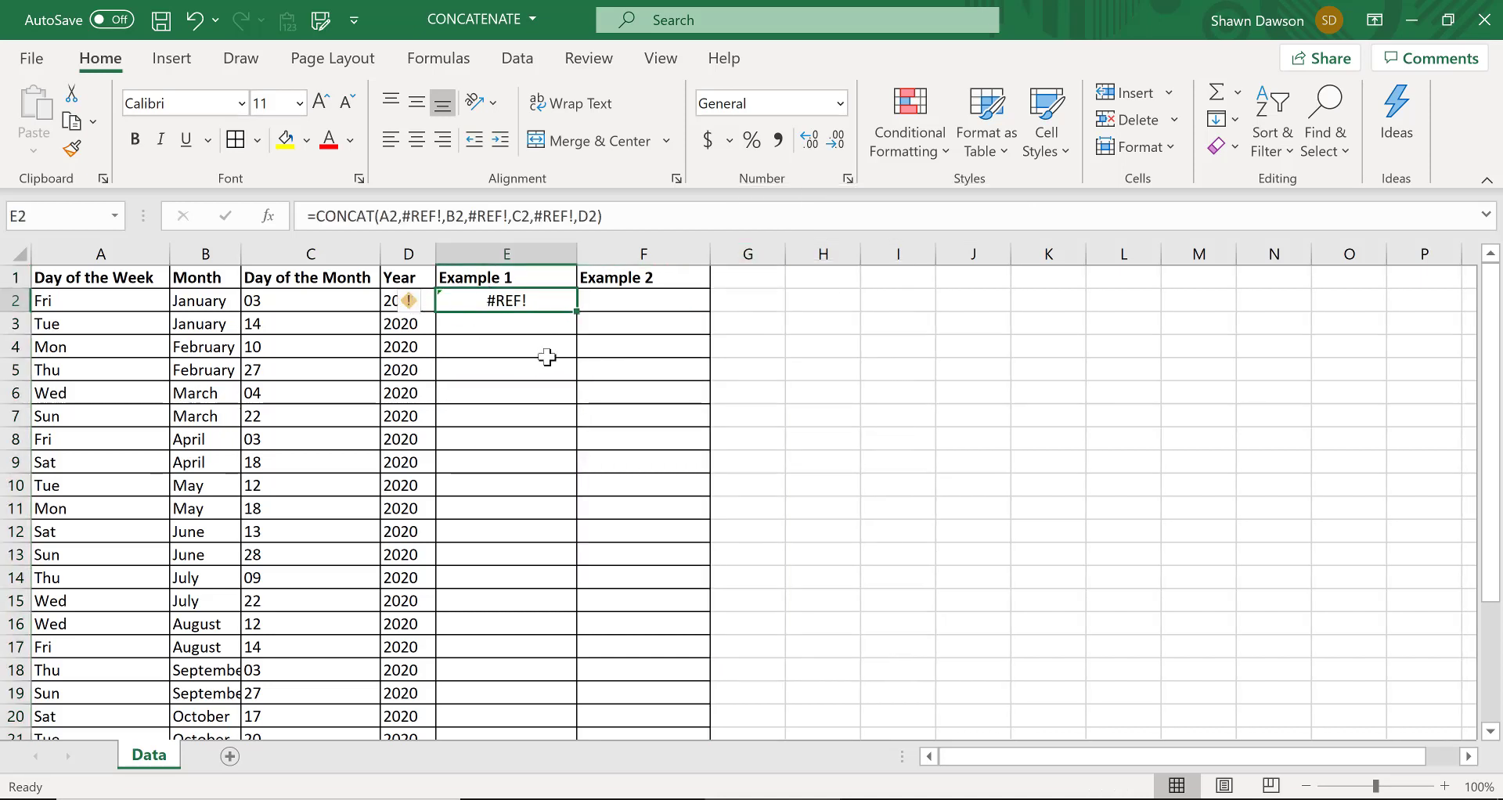
text(=CONCAT()
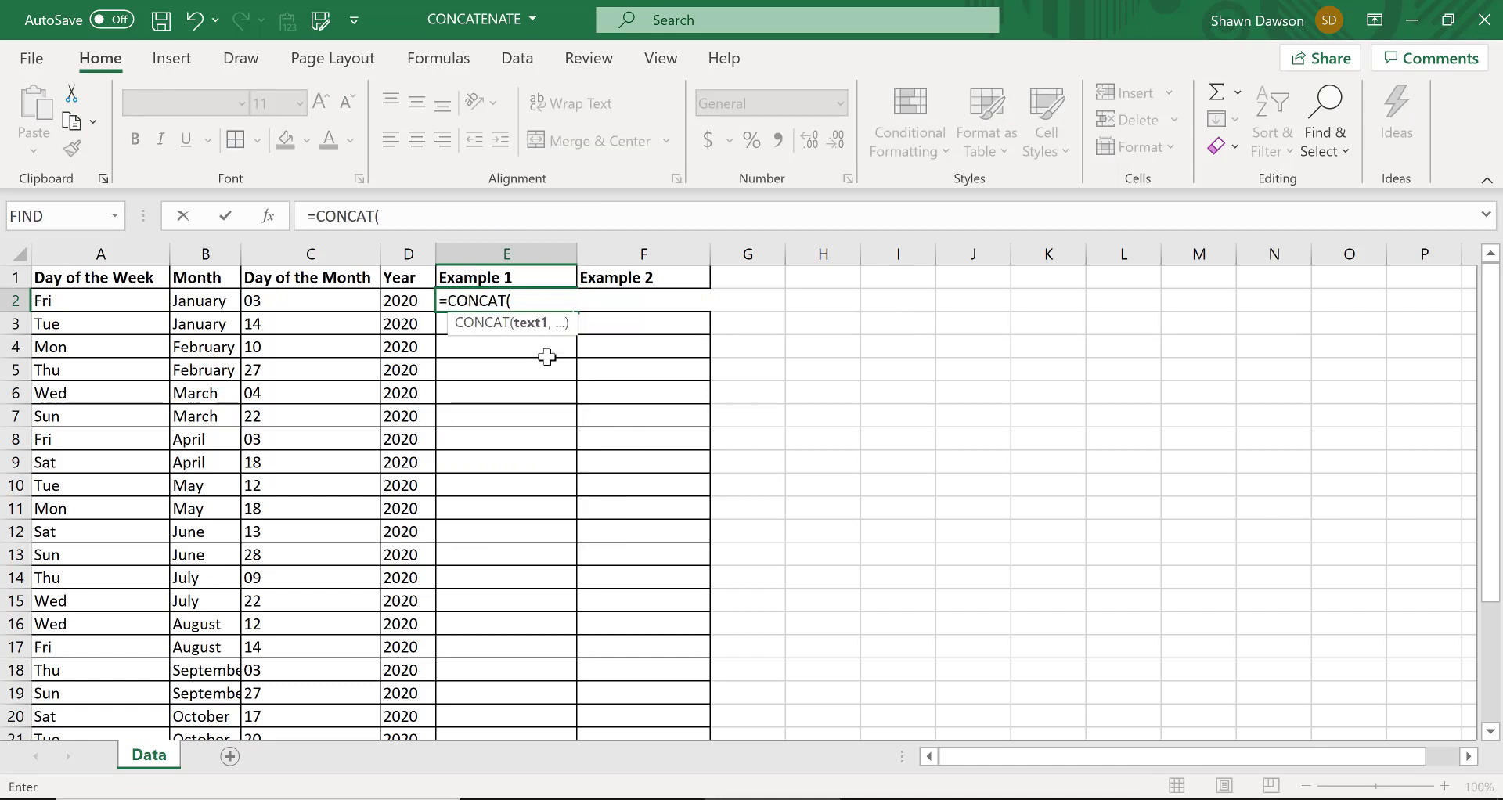
click(120, 305)
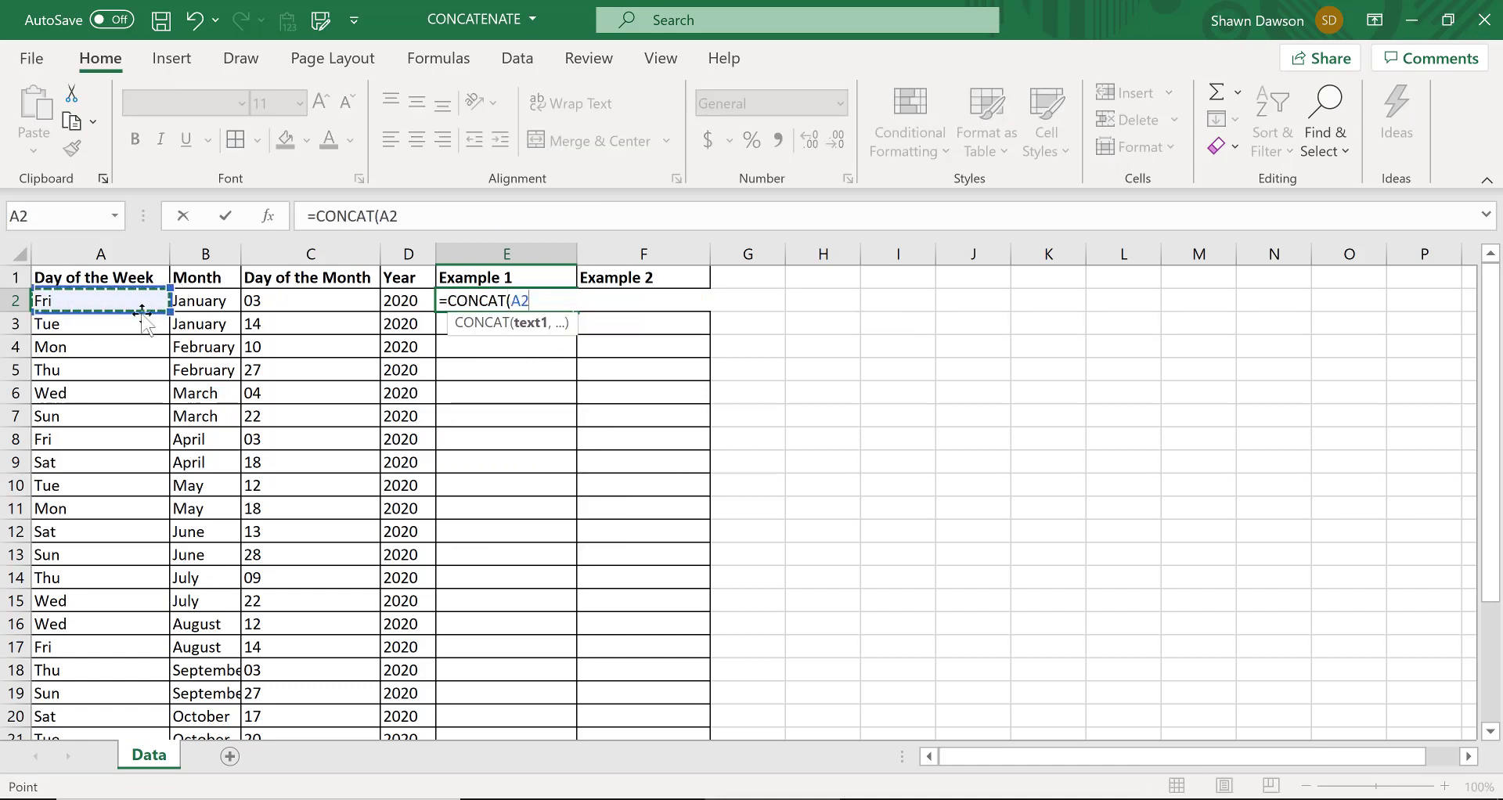
text(,)
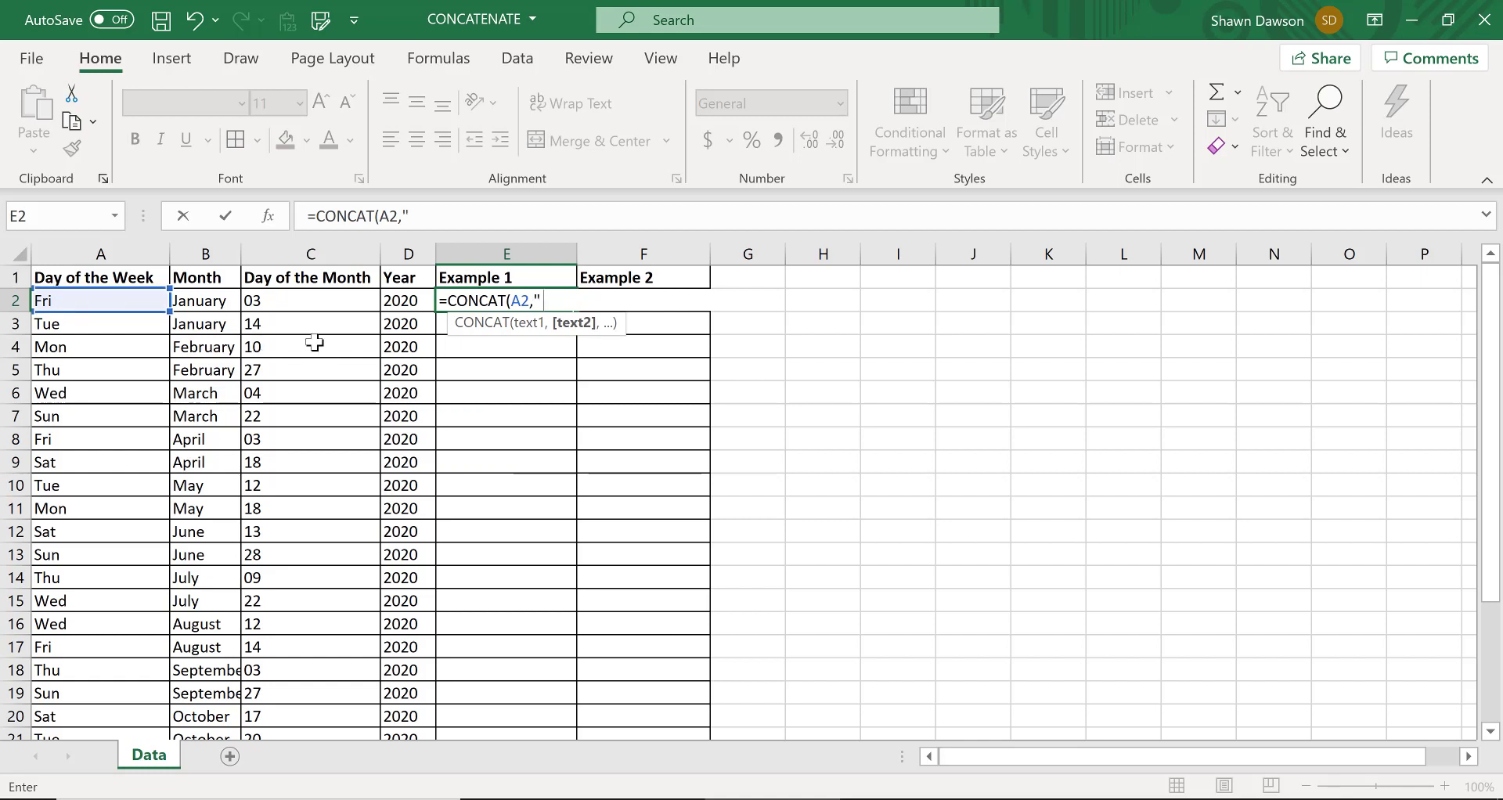
text(" ",)
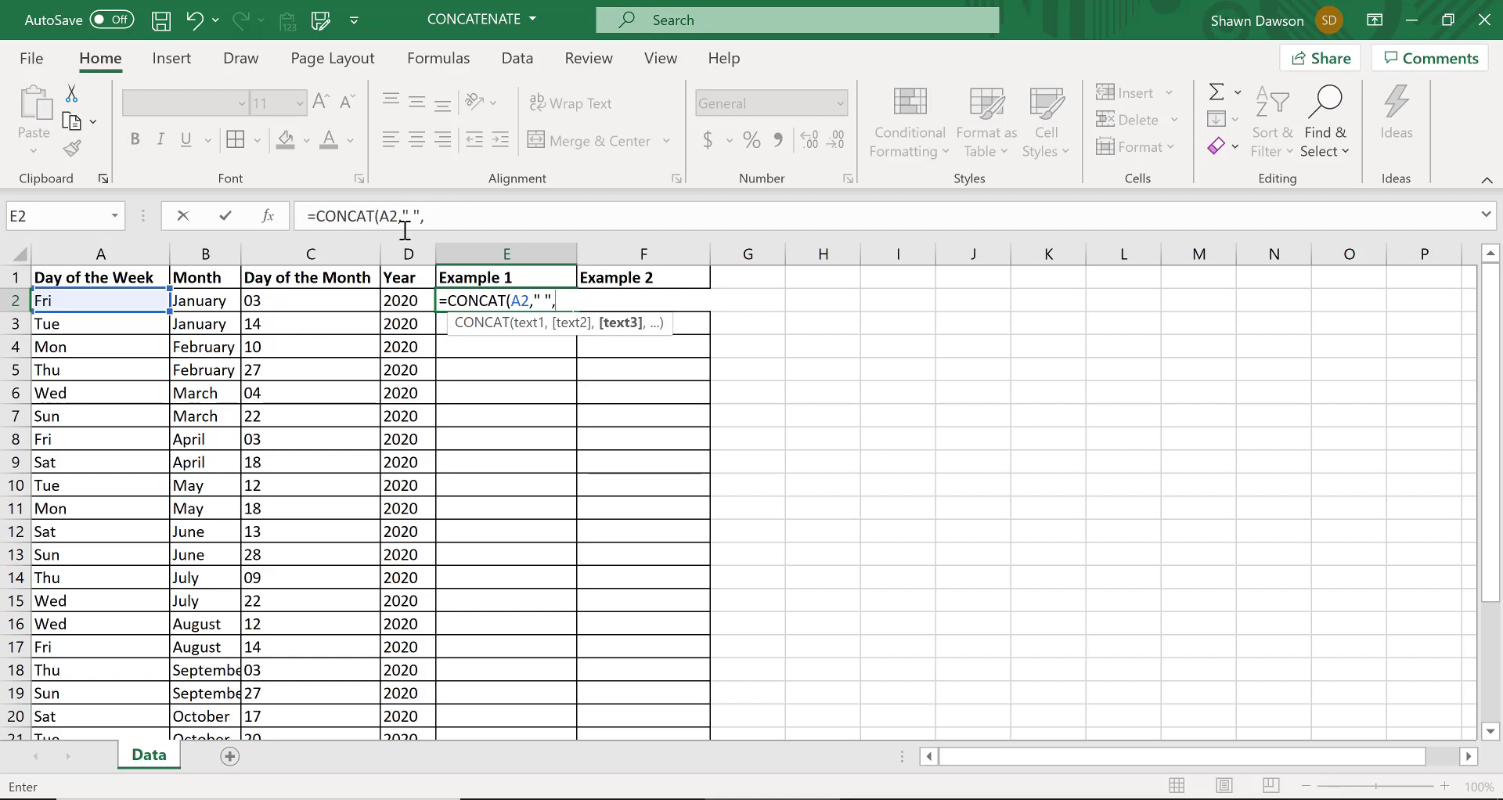
click(208, 301)
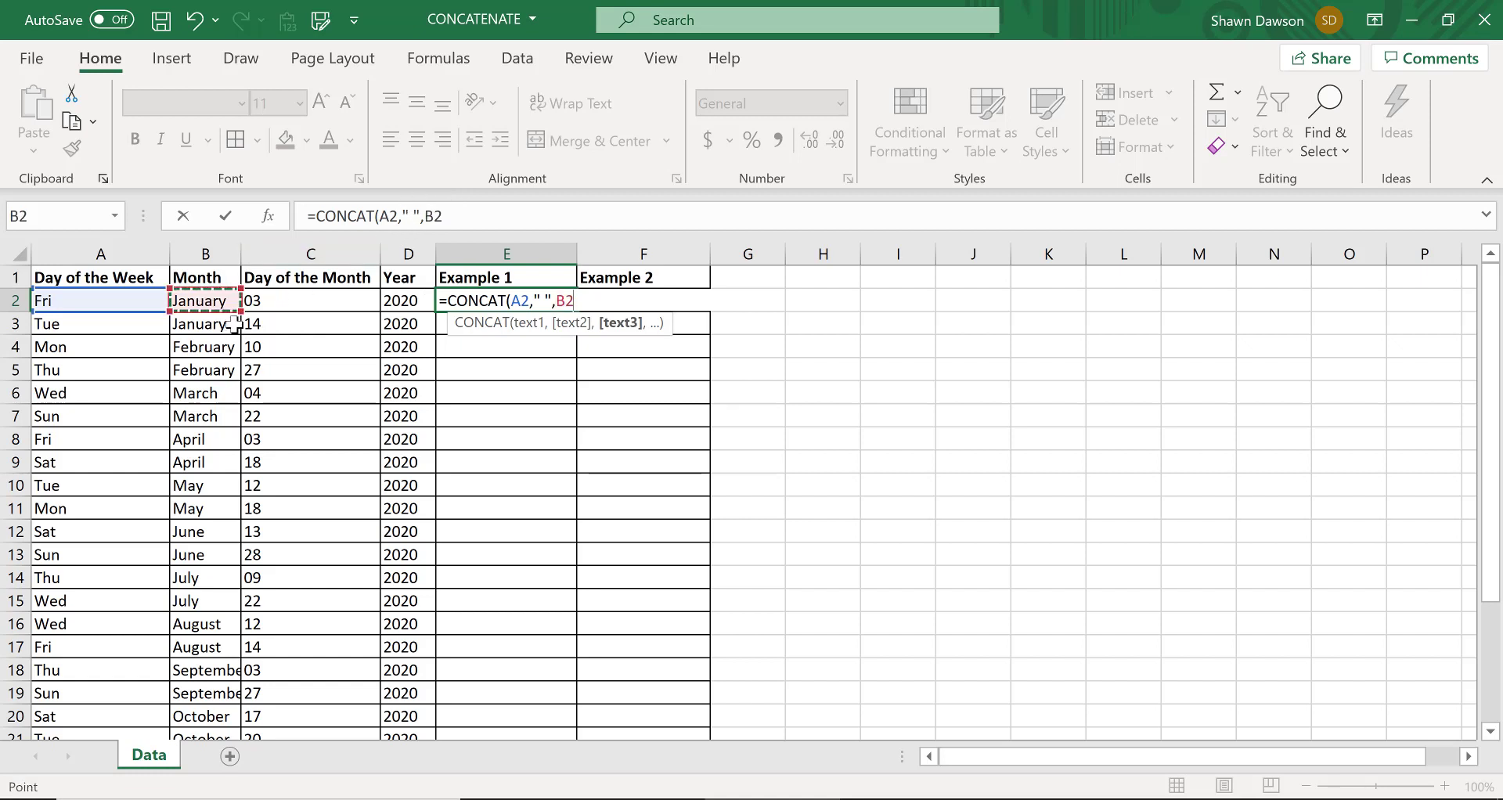
text(,")
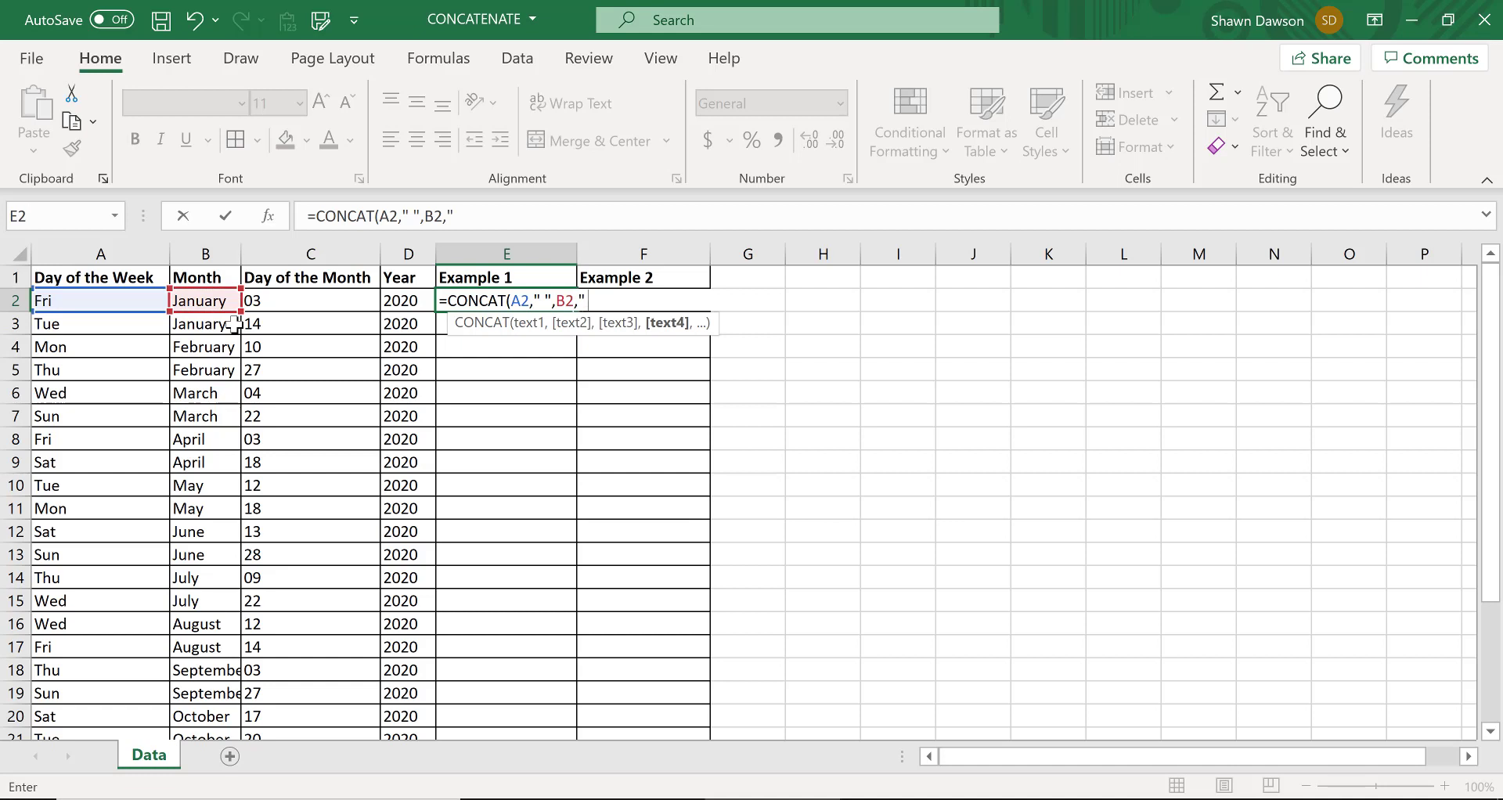
text( ",C2)
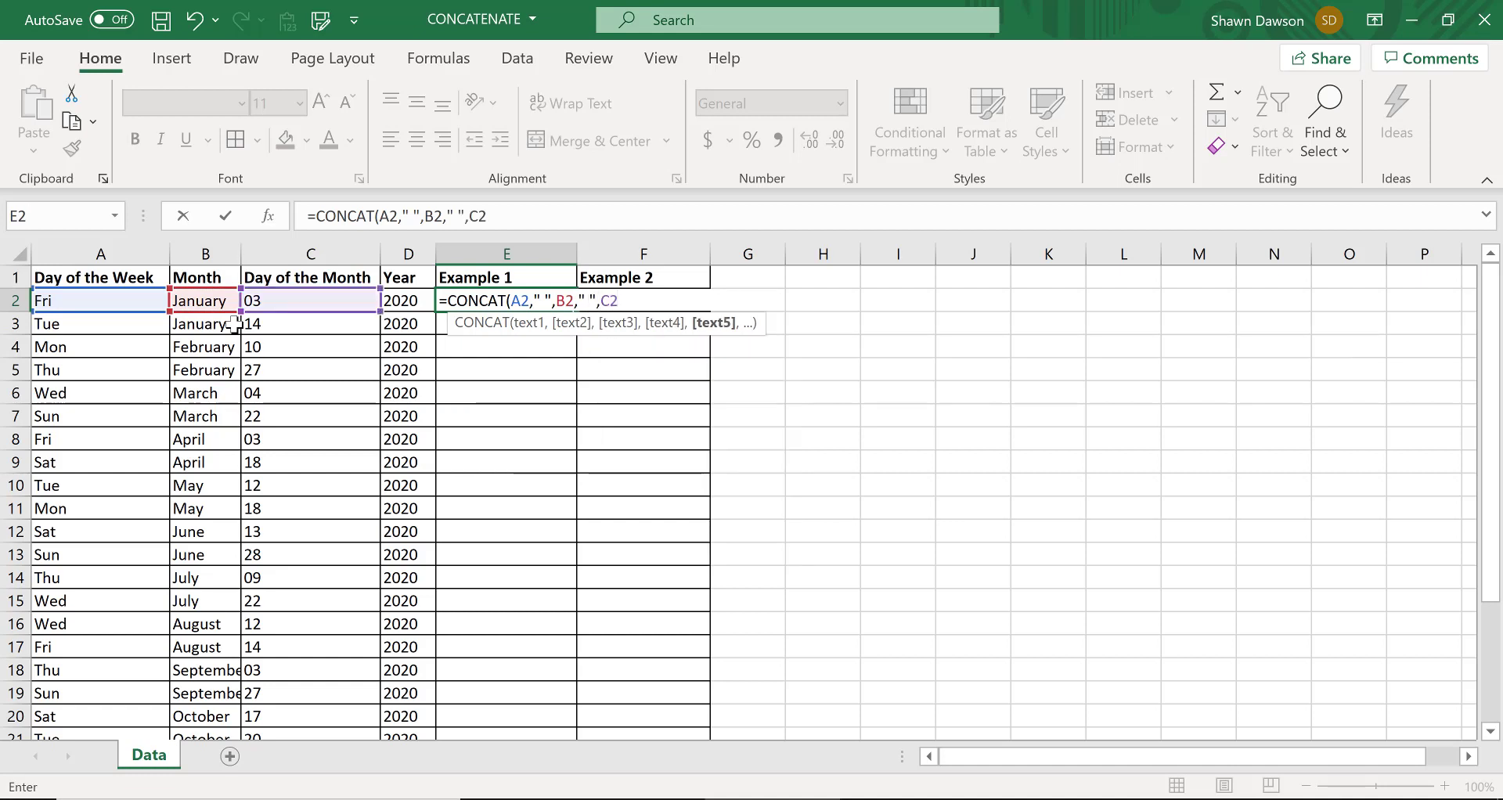
text(," ")
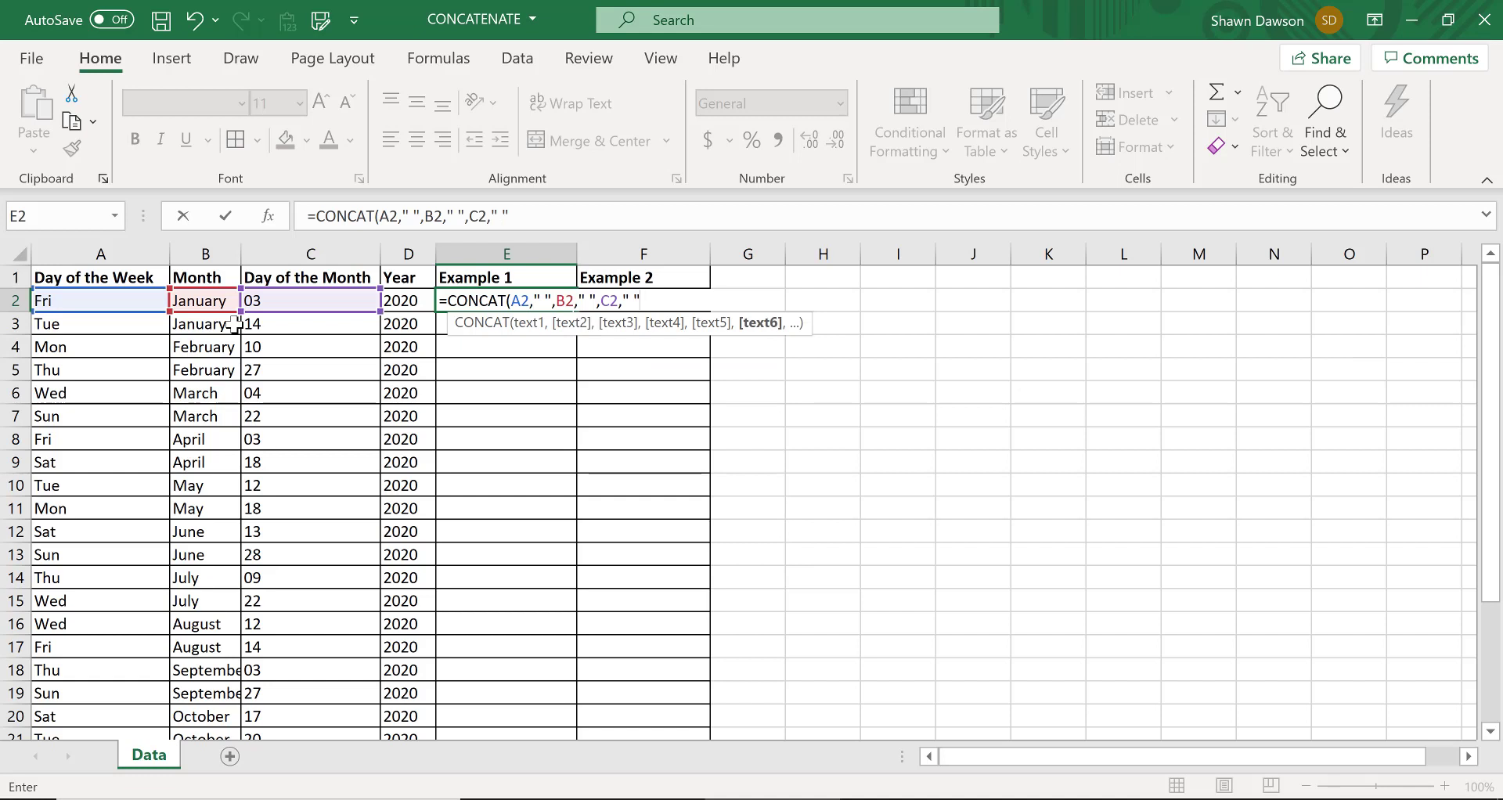
text(,D2))
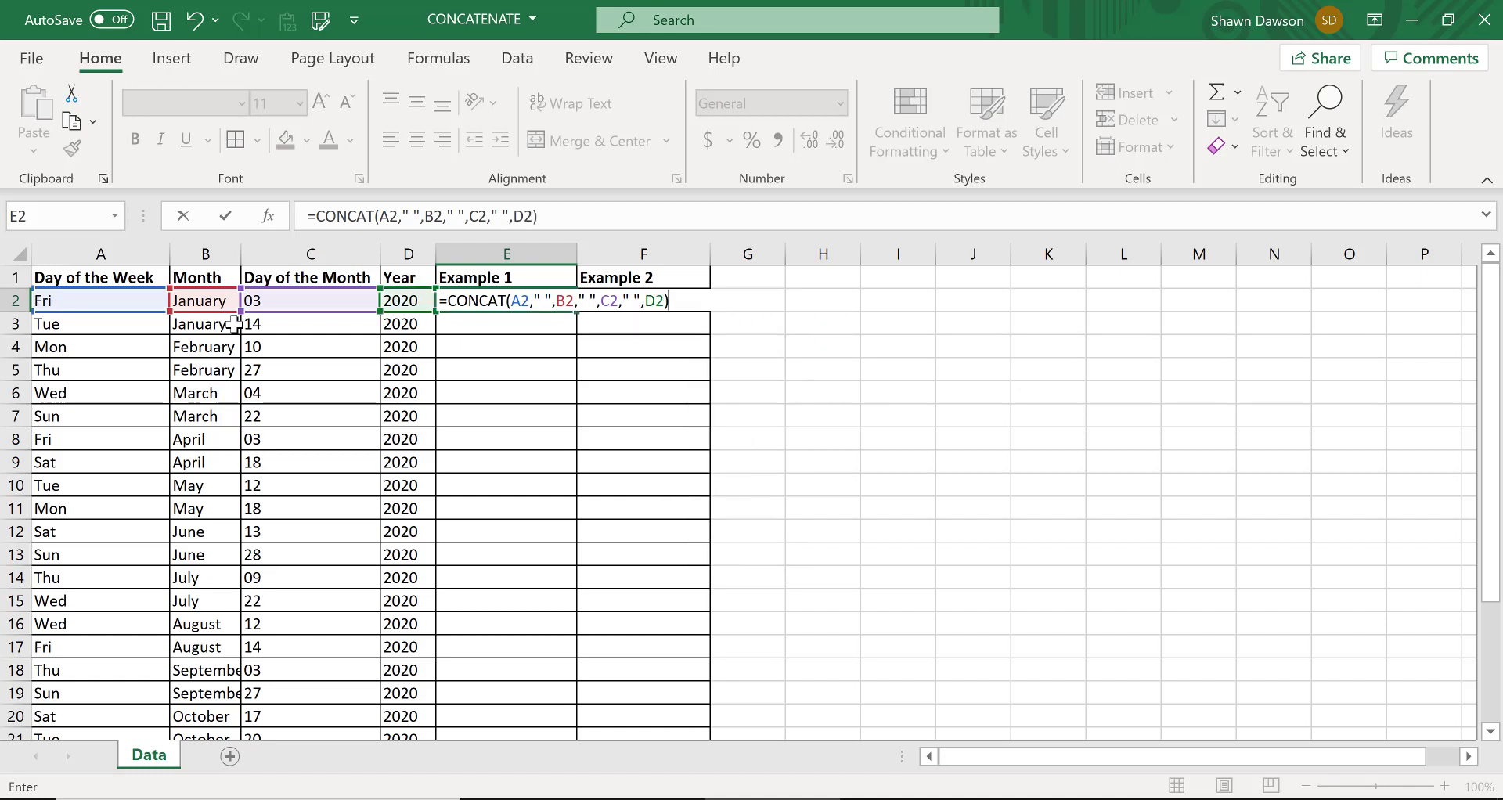
key(Return)
key(Up)
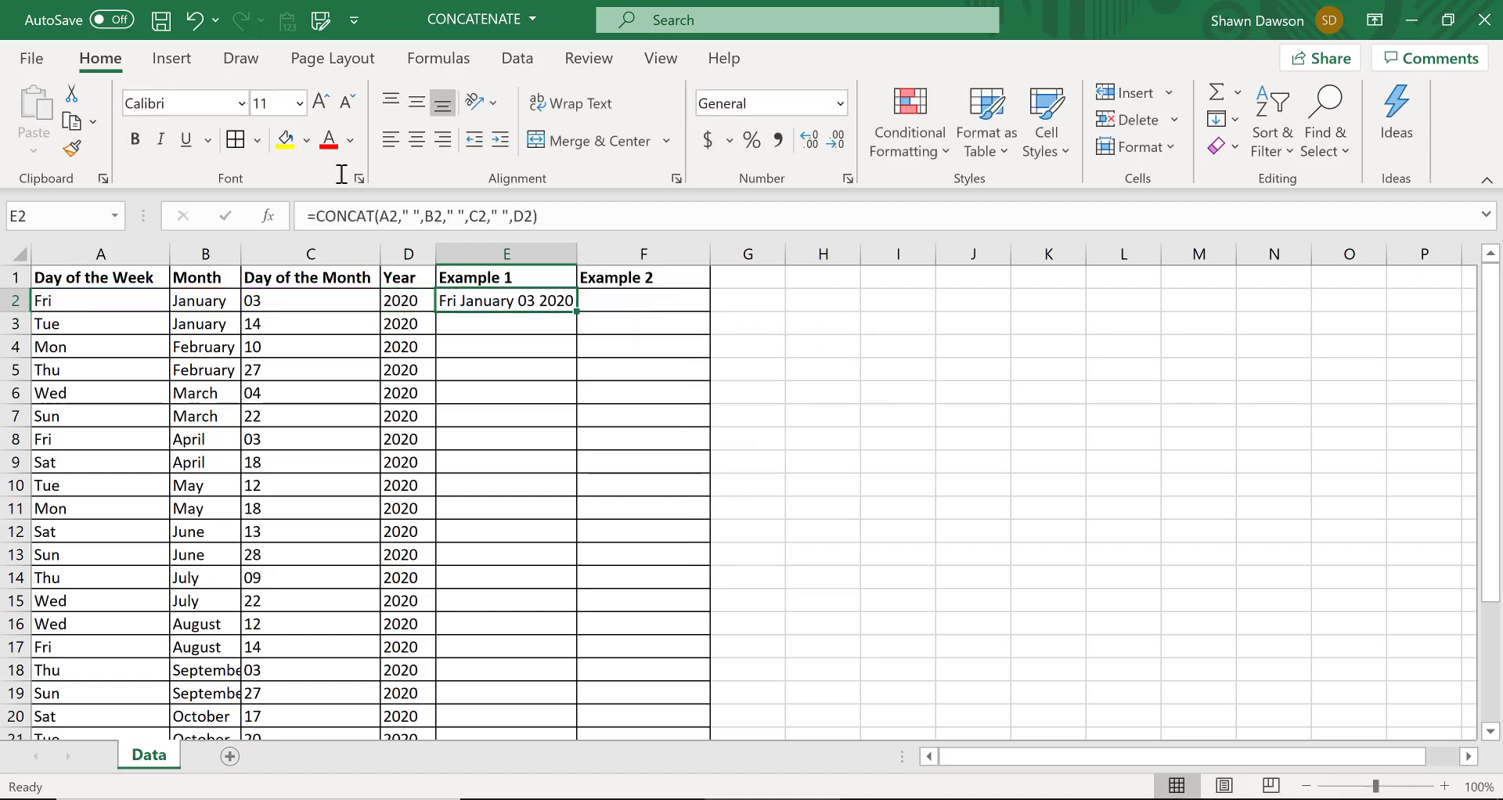
Copy the E2 formula down the Example 1 column and fit the width of column E to its contents
double_click(577, 311)
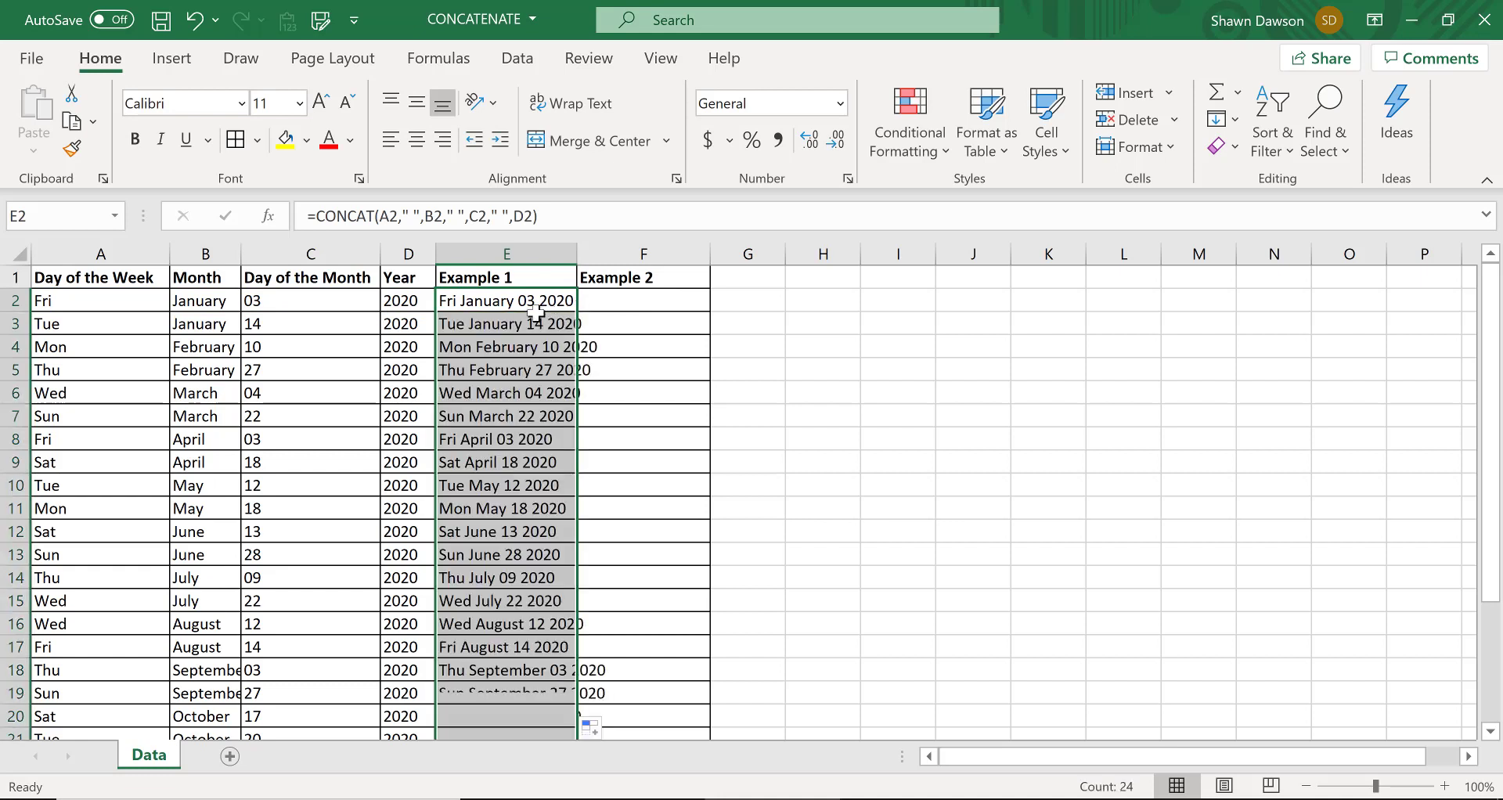
double_click(579, 259)
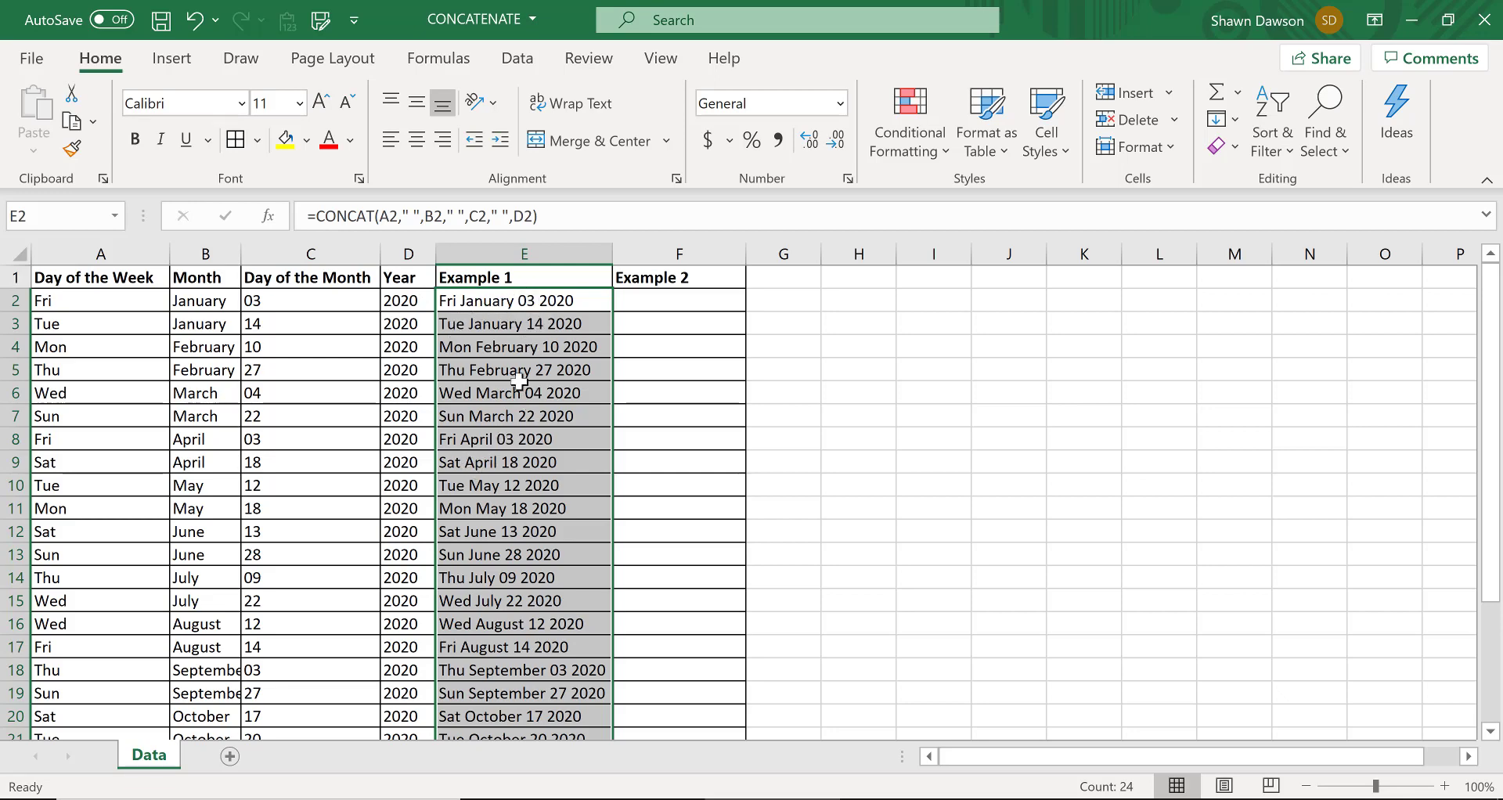
click(521, 344)
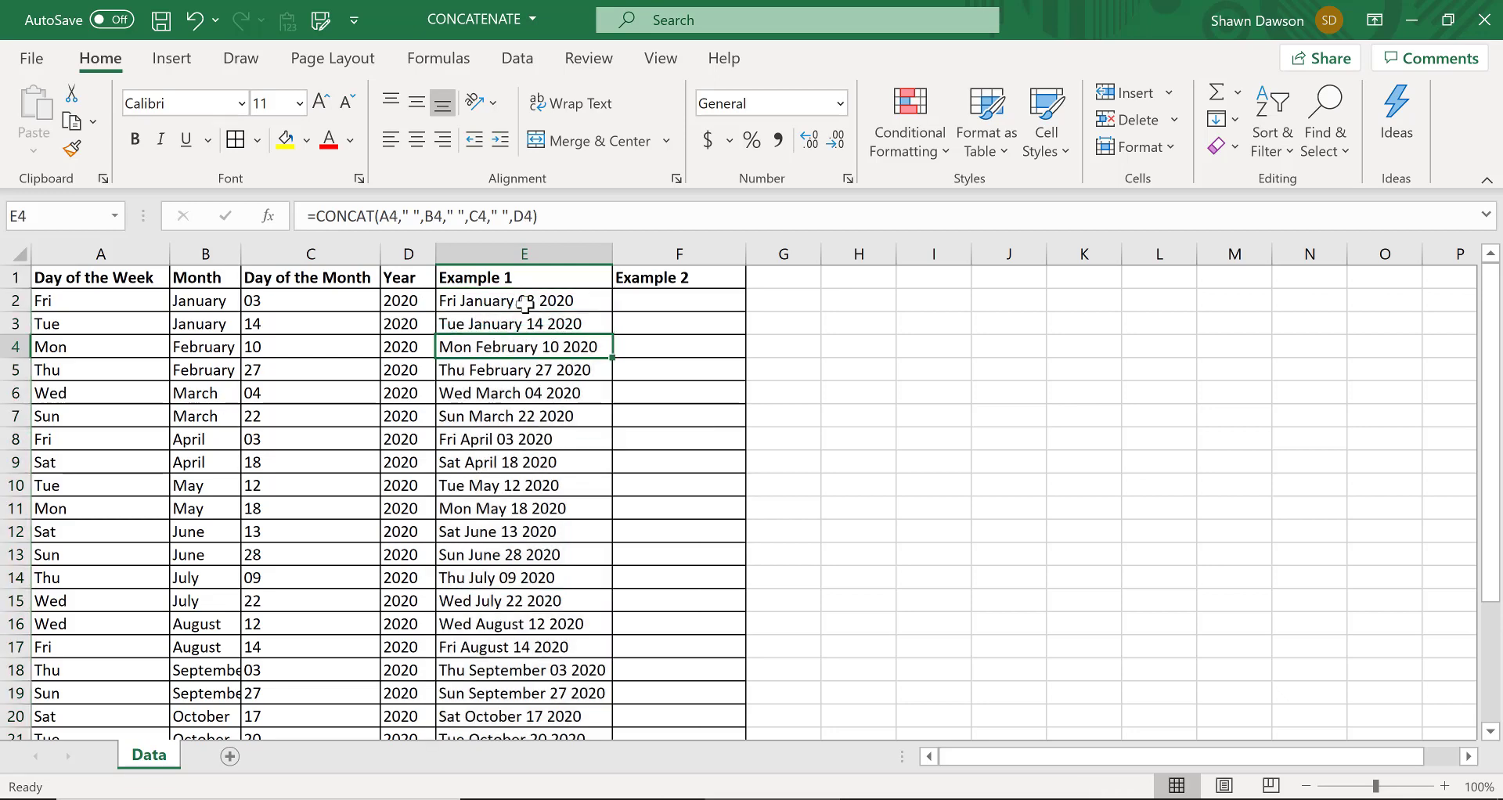
click(501, 302)
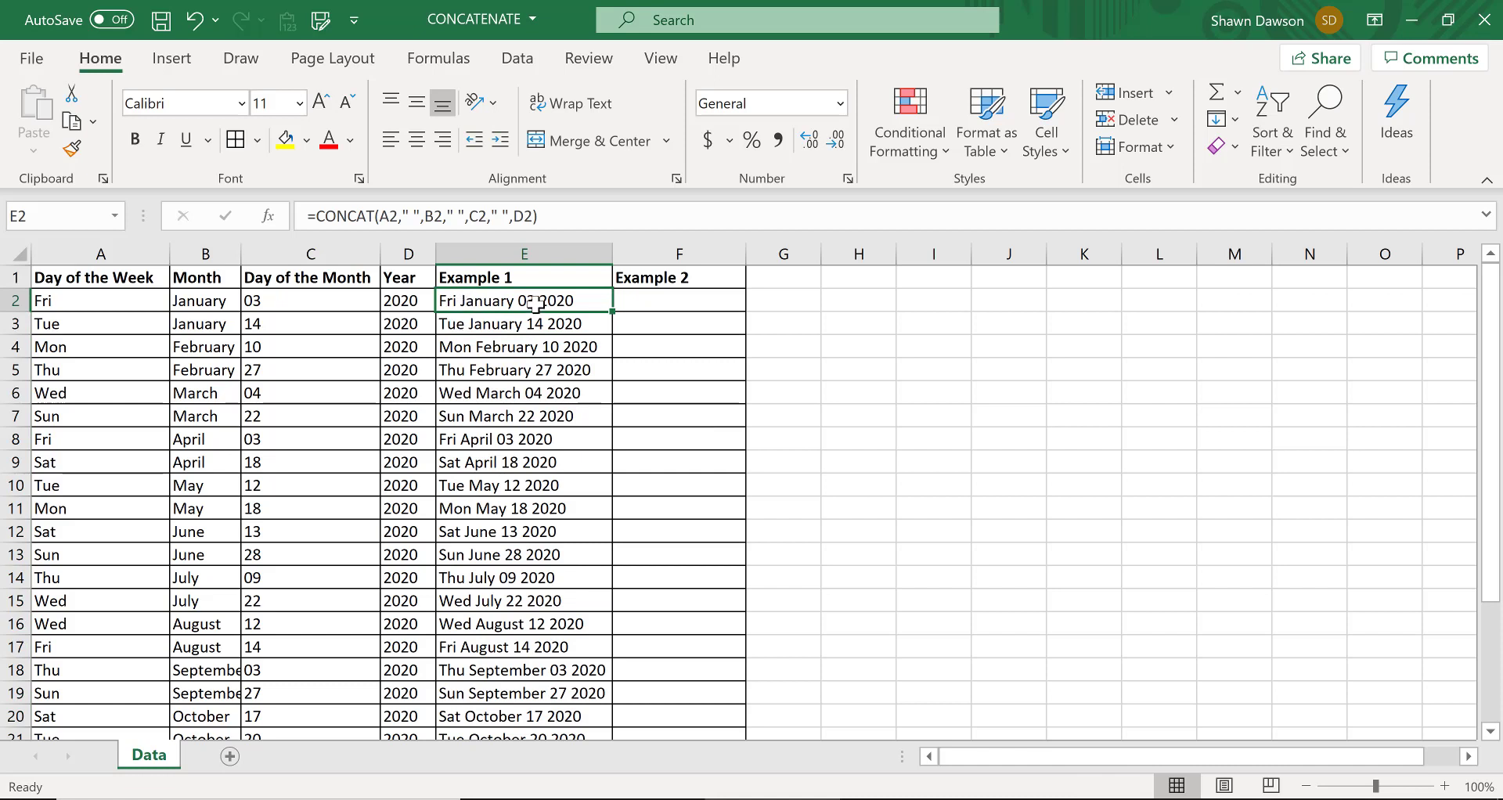
Delete the empty column G beside the Example 2 column
drag(848, 255, 994, 254)
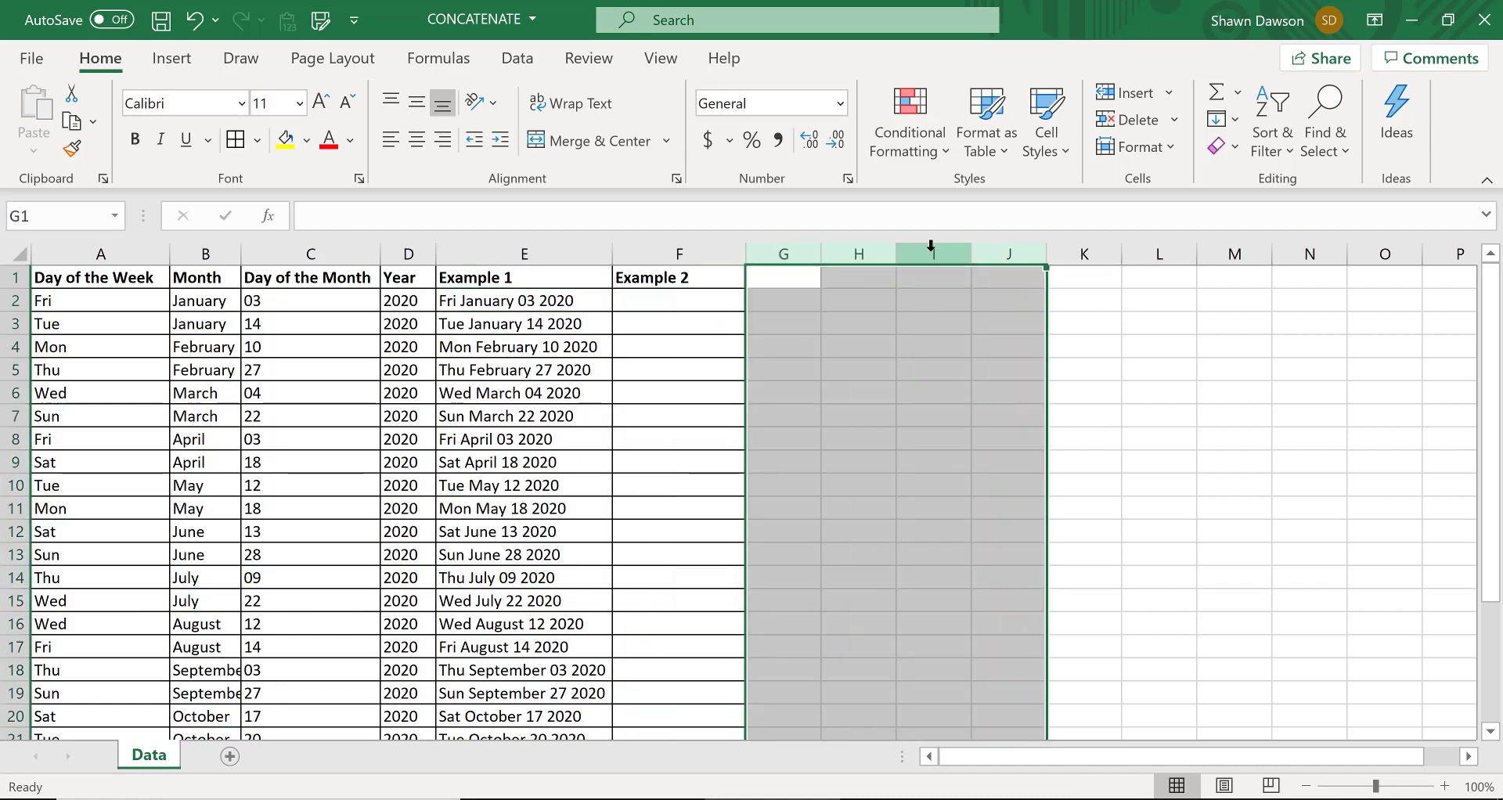
click(780, 255)
right_click(780, 256)
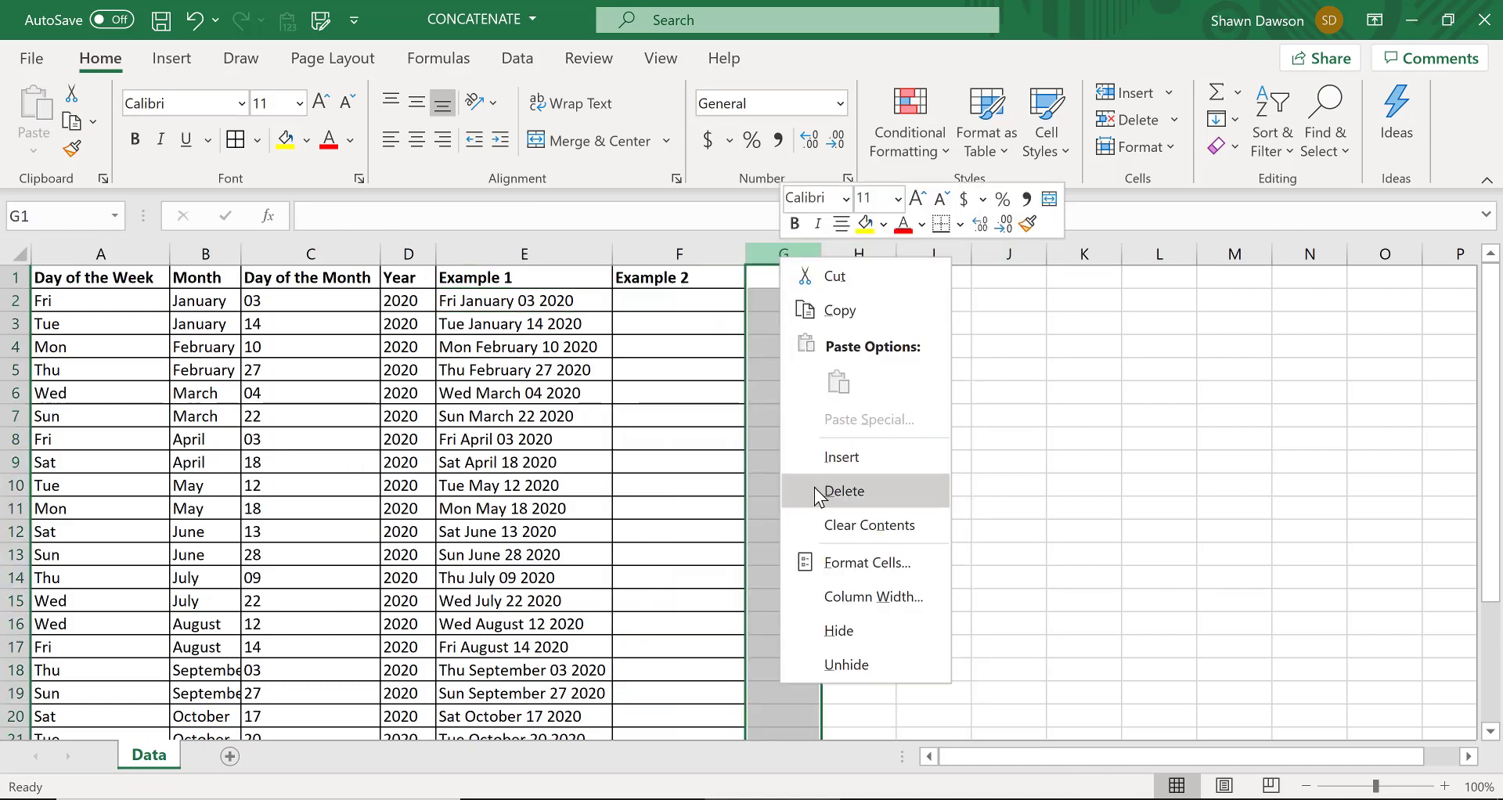
click(814, 489)
click(777, 394)
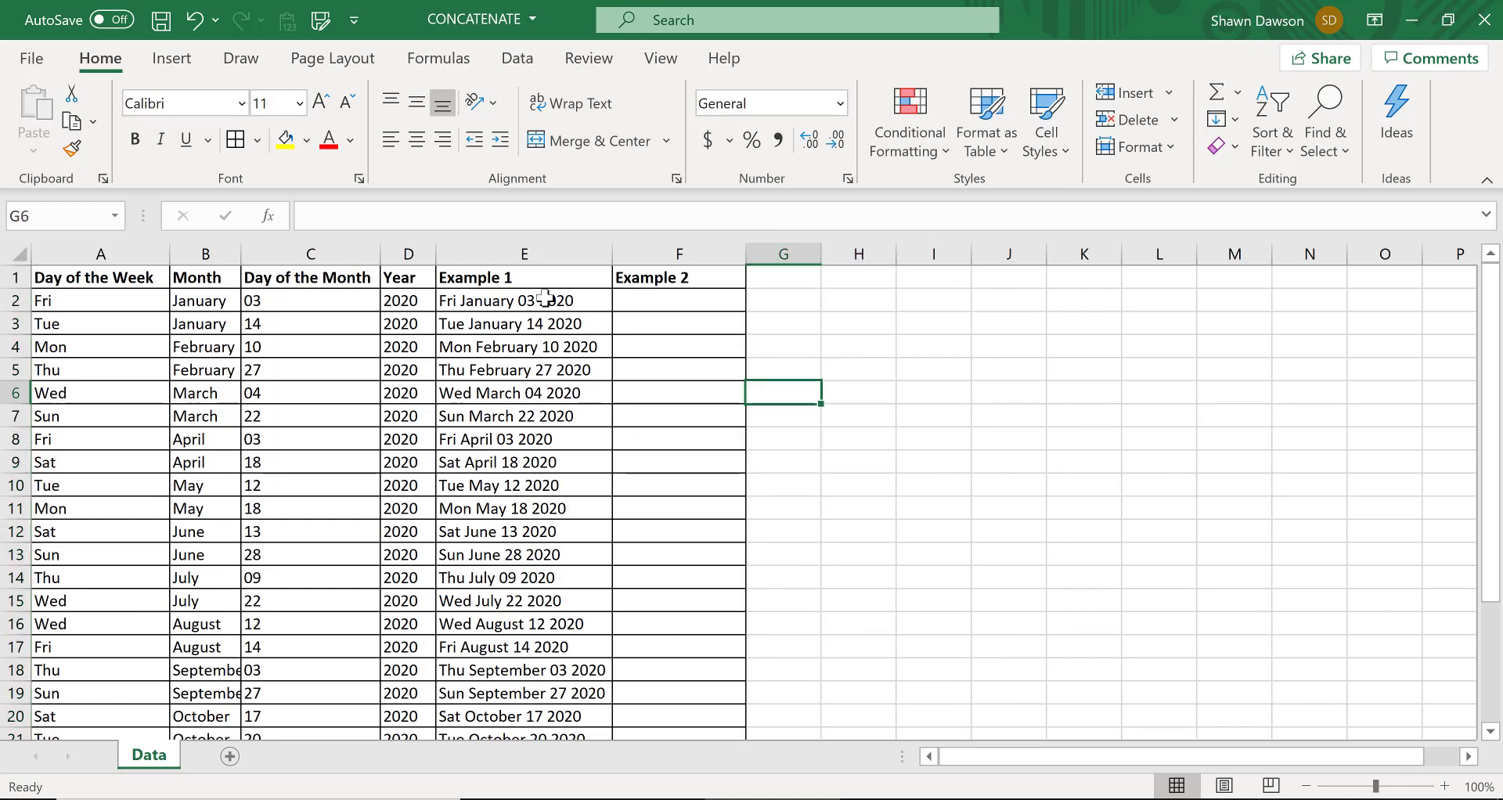
click(485, 302)
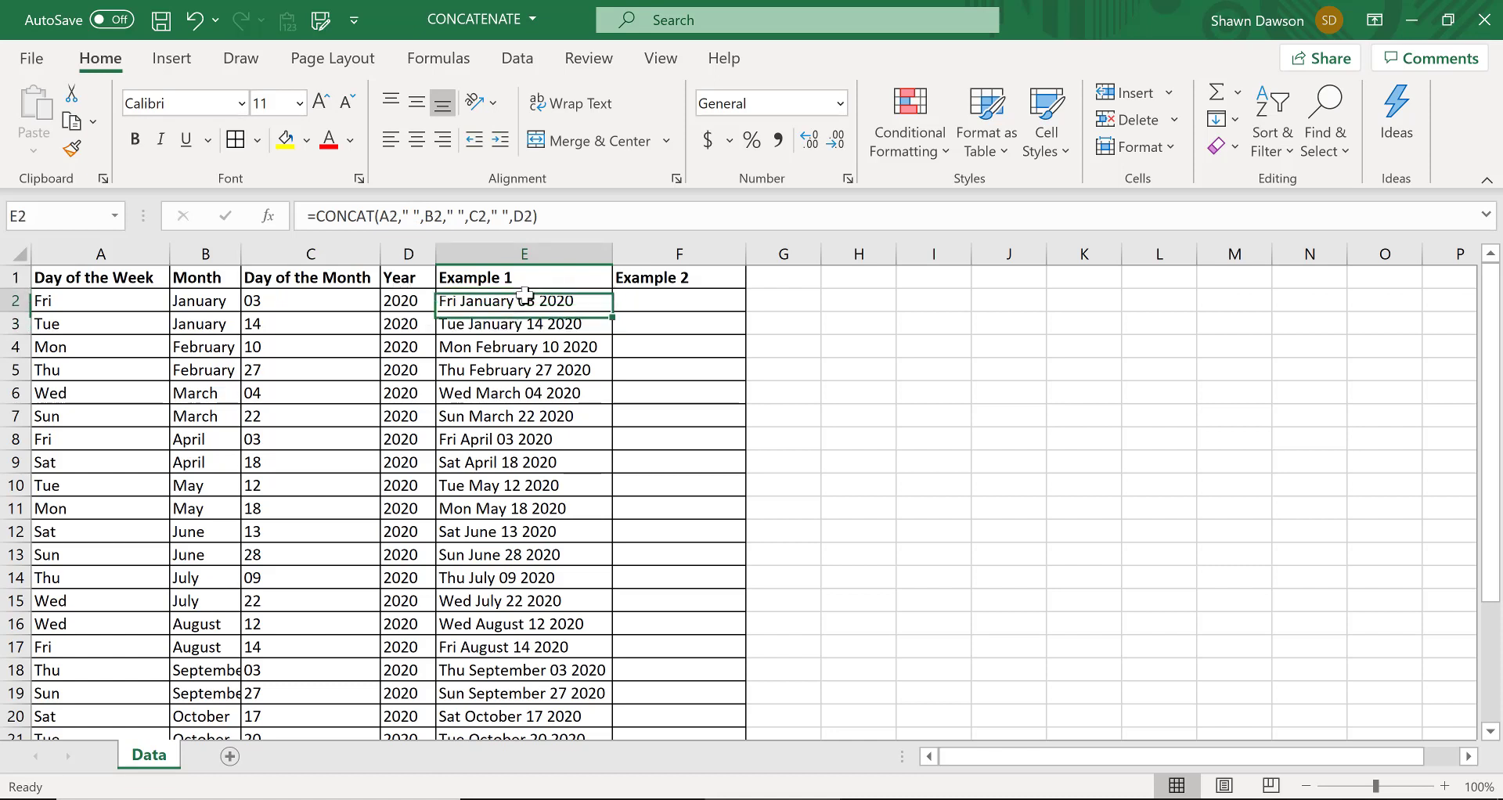
click(673, 302)
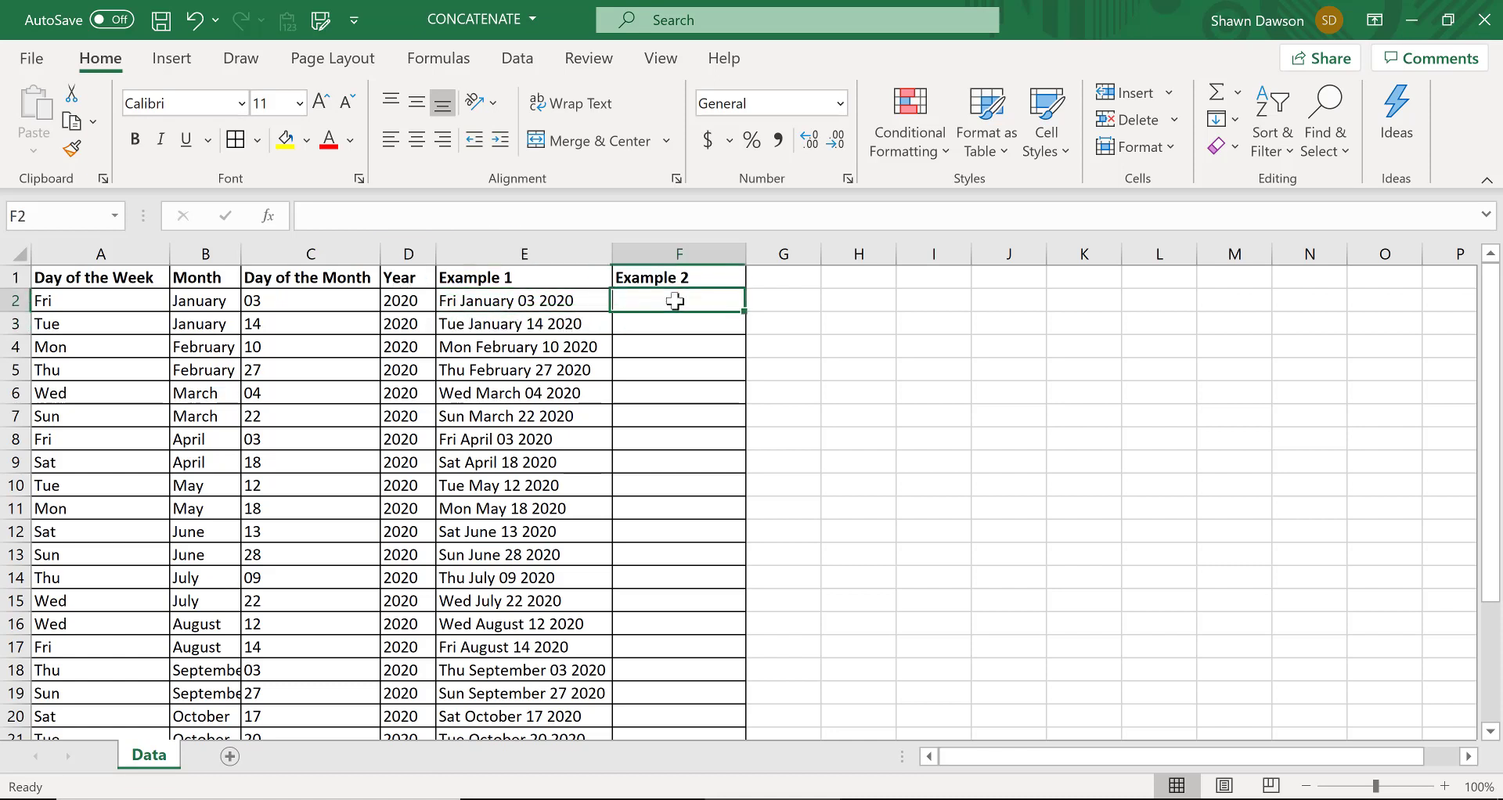
click(552, 302)
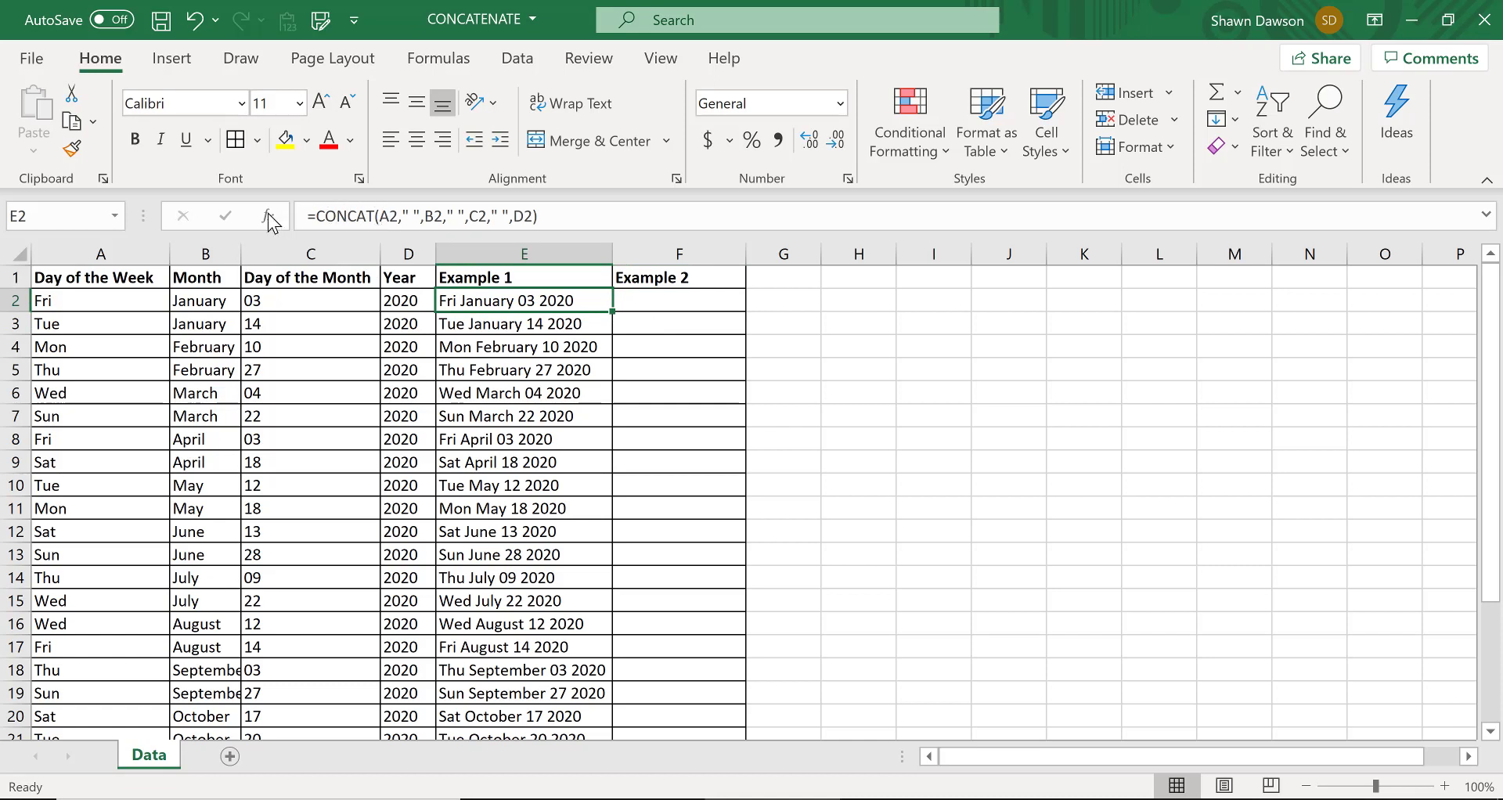
Enter =A2&B2&C2&D2 in F2 to join the weekday, month, day and year with ampersands
click(627, 300)
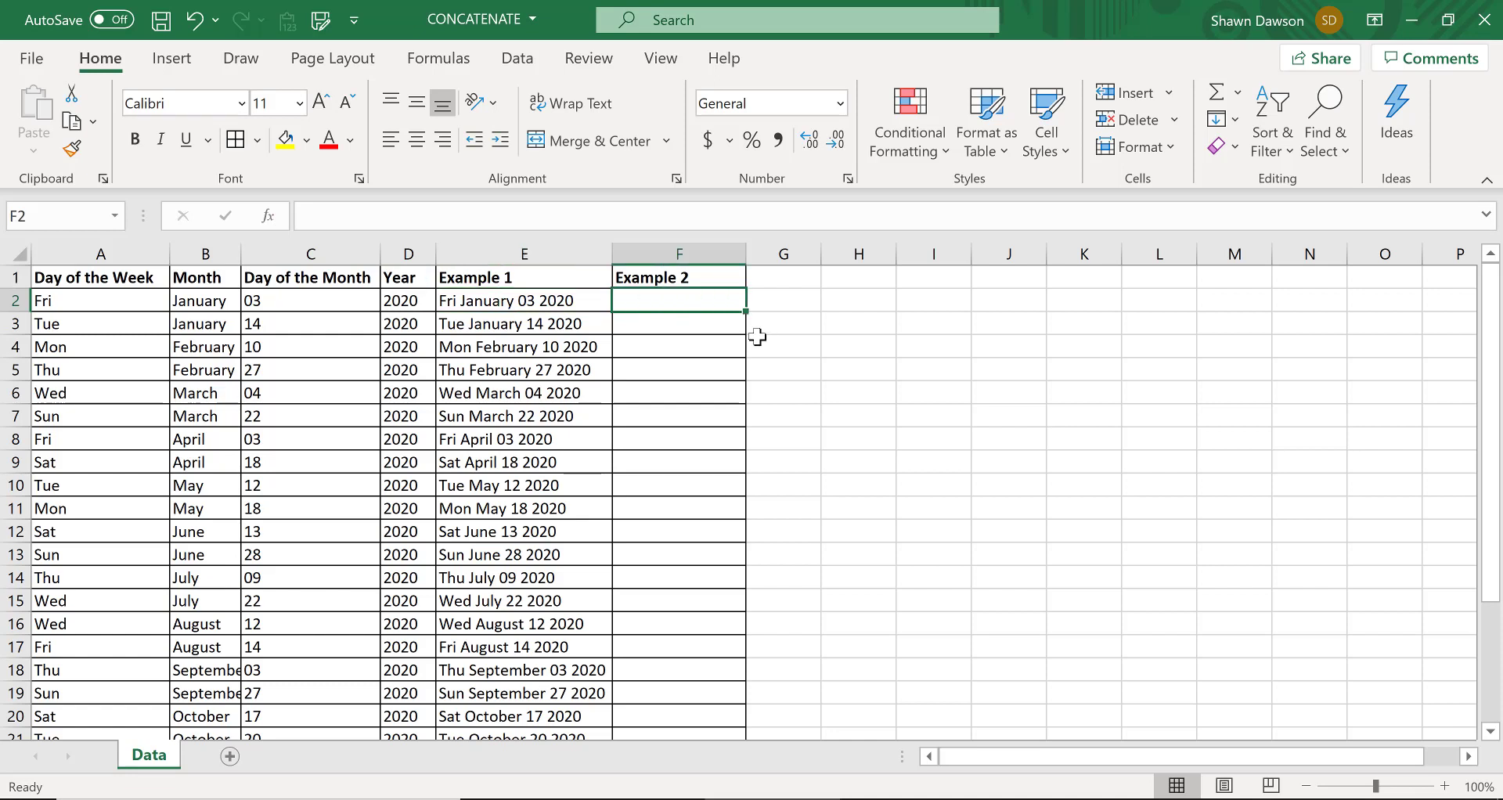
text(=)
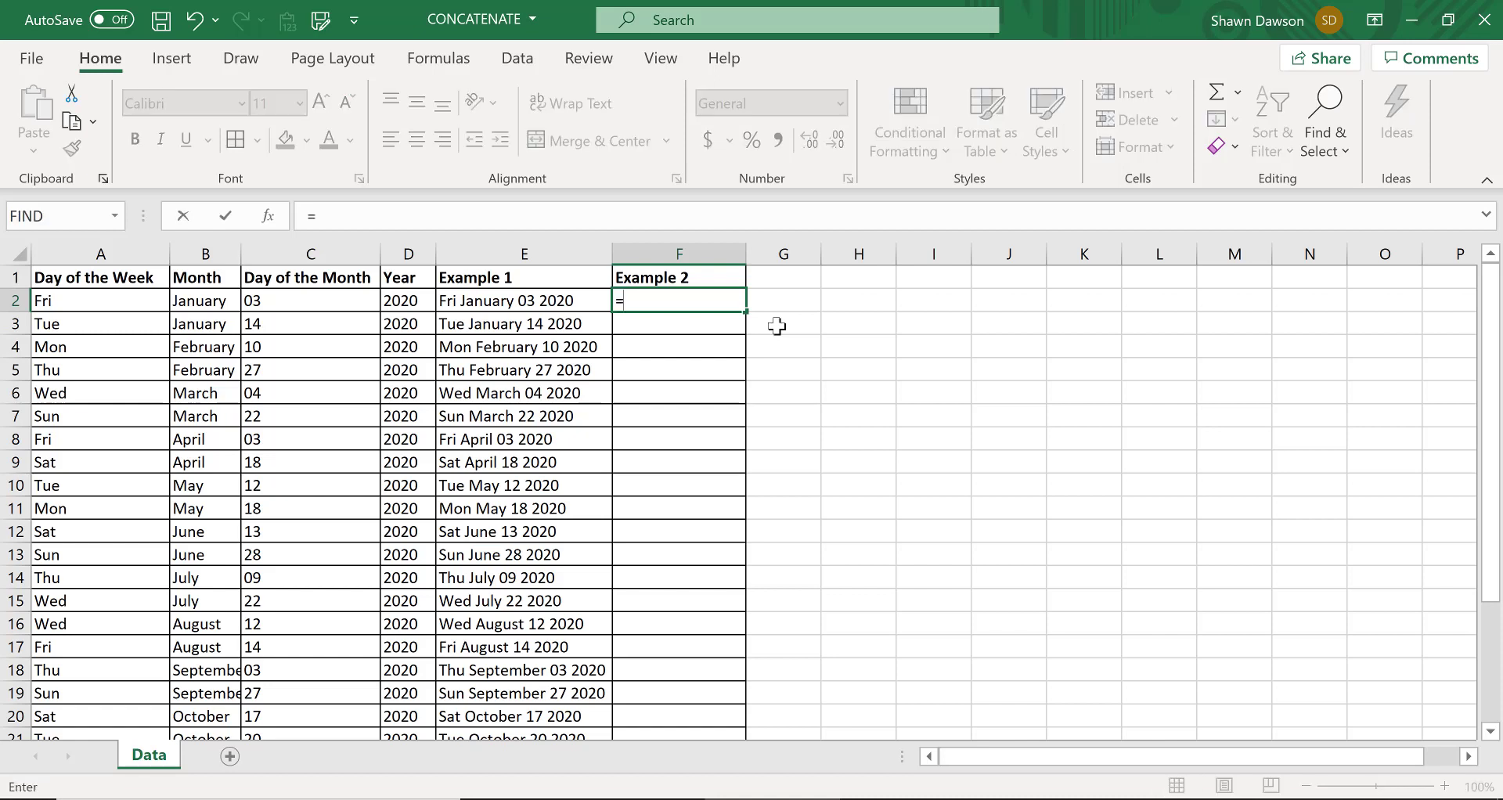
click(130, 304)
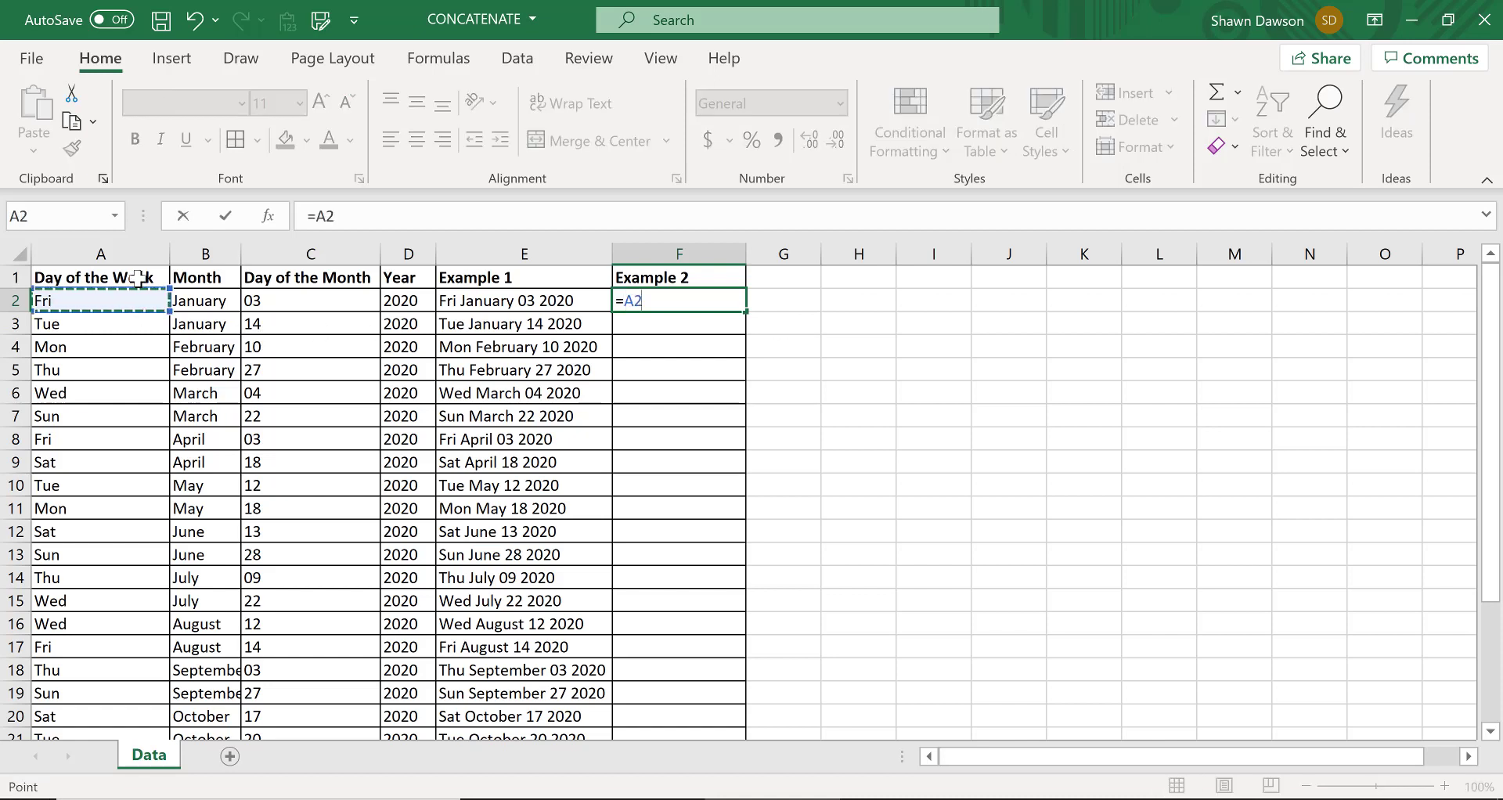
text(&)
click(198, 299)
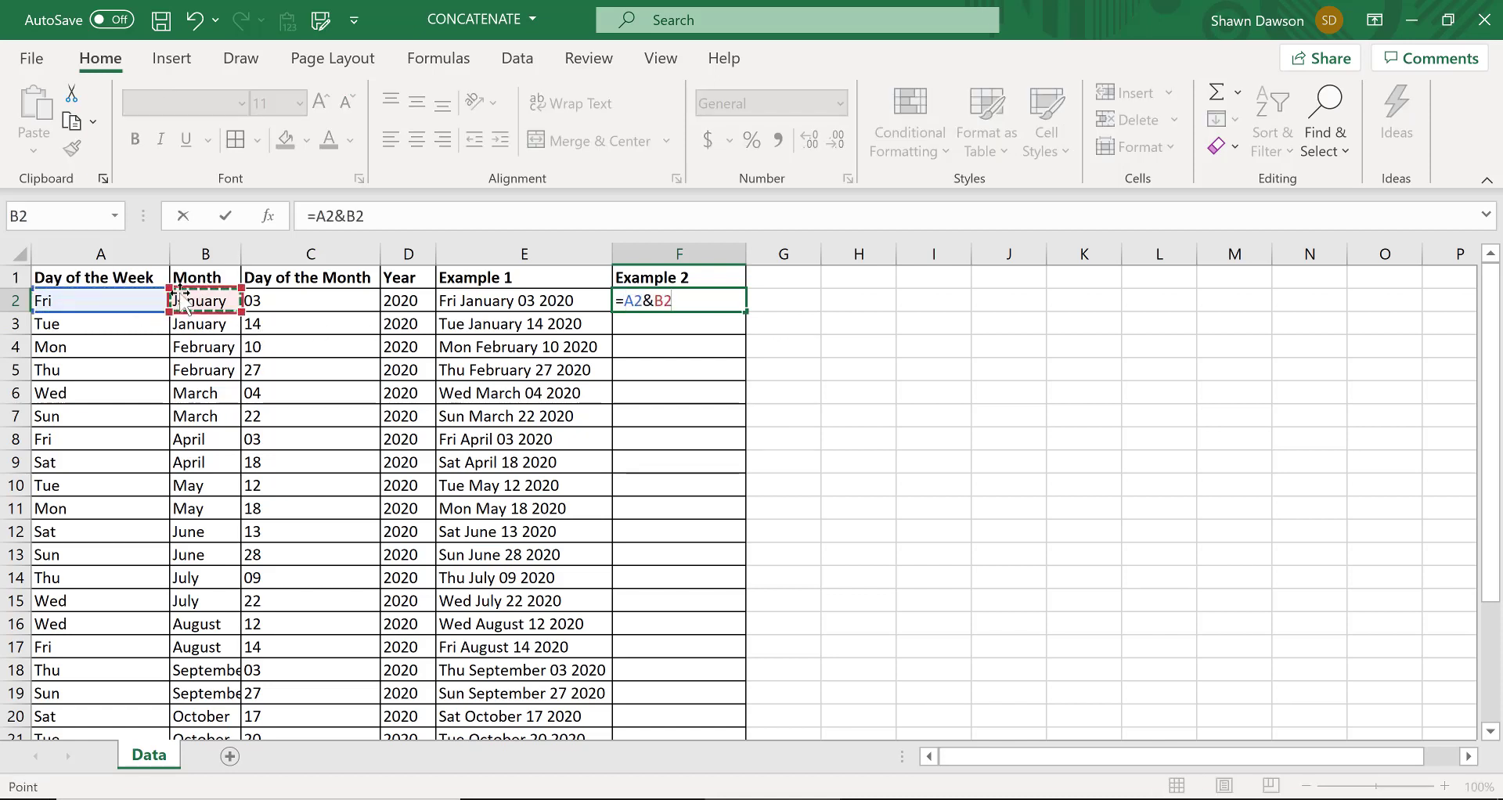
text(&)
drag(252, 298, 321, 284)
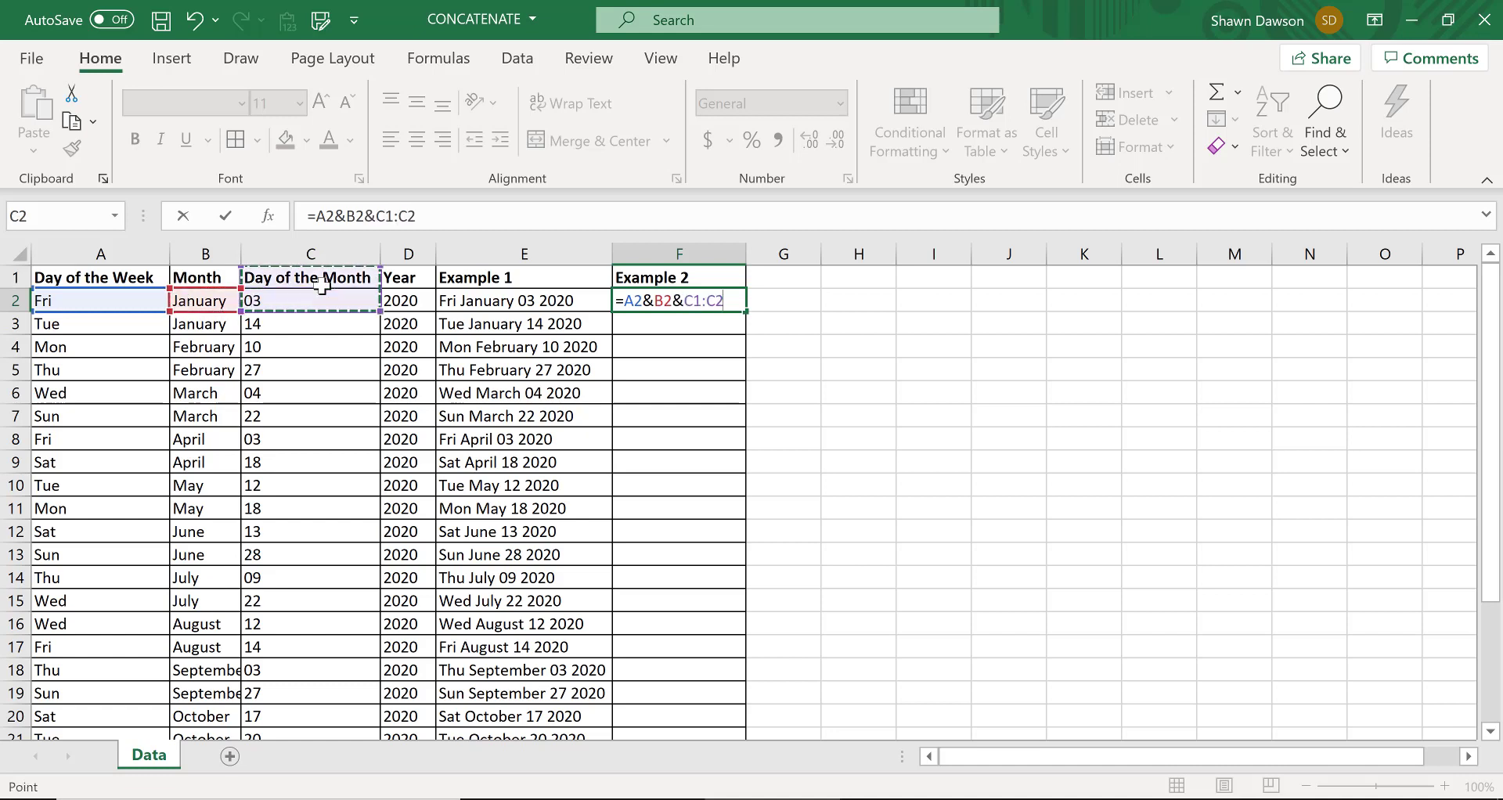
text(&)
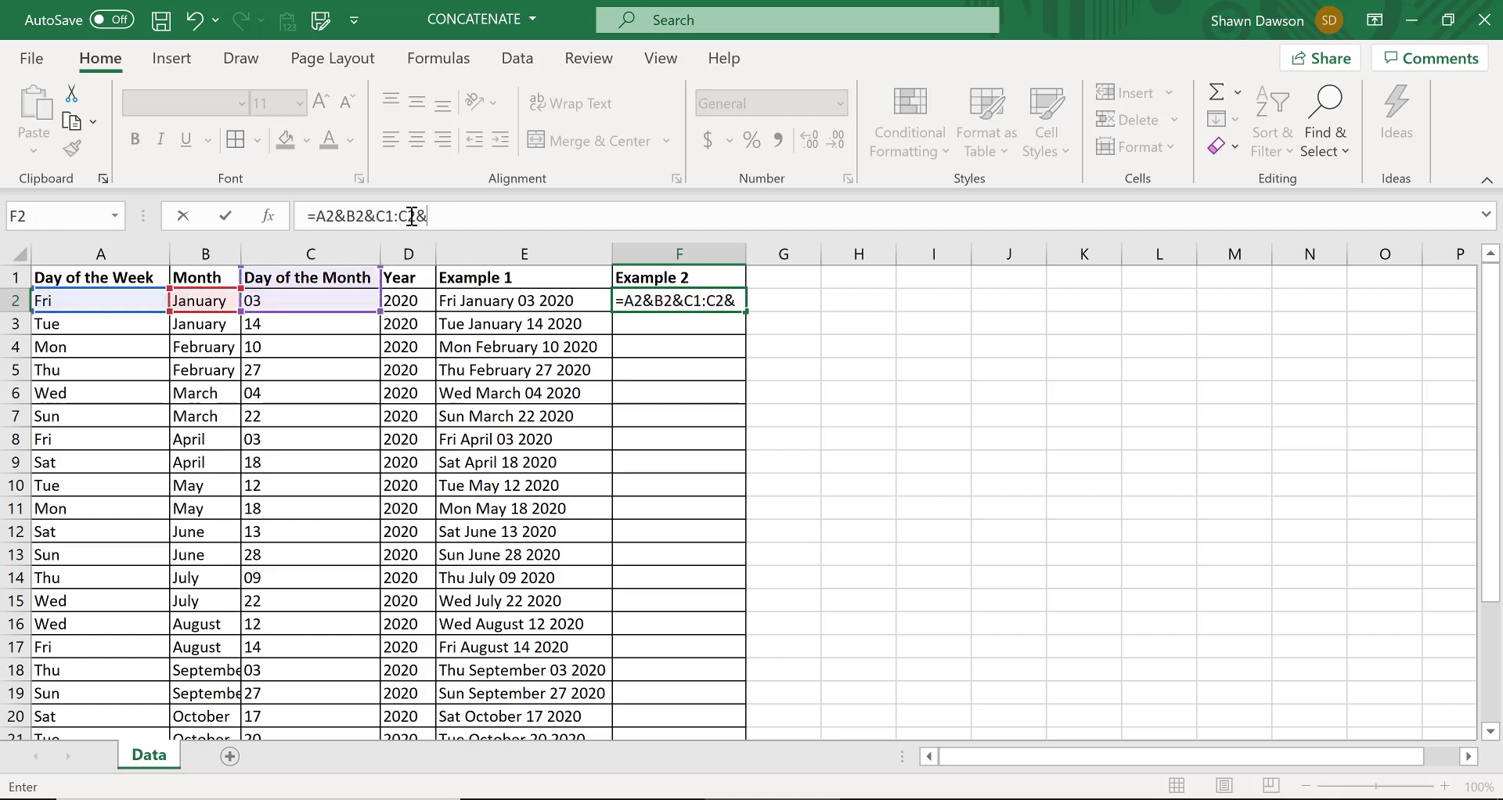
drag(428, 217, 386, 217)
text(2&)
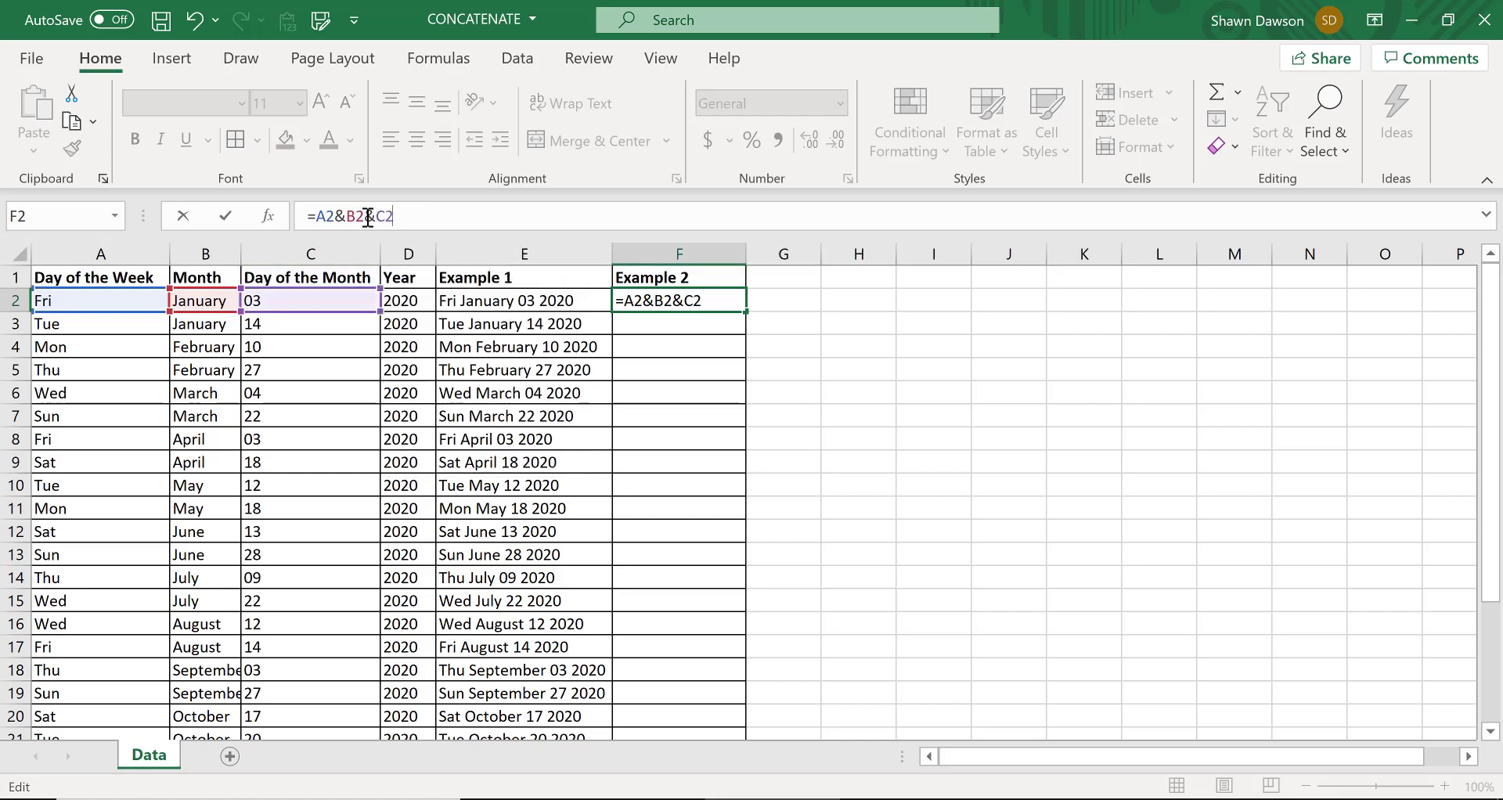
click(411, 298)
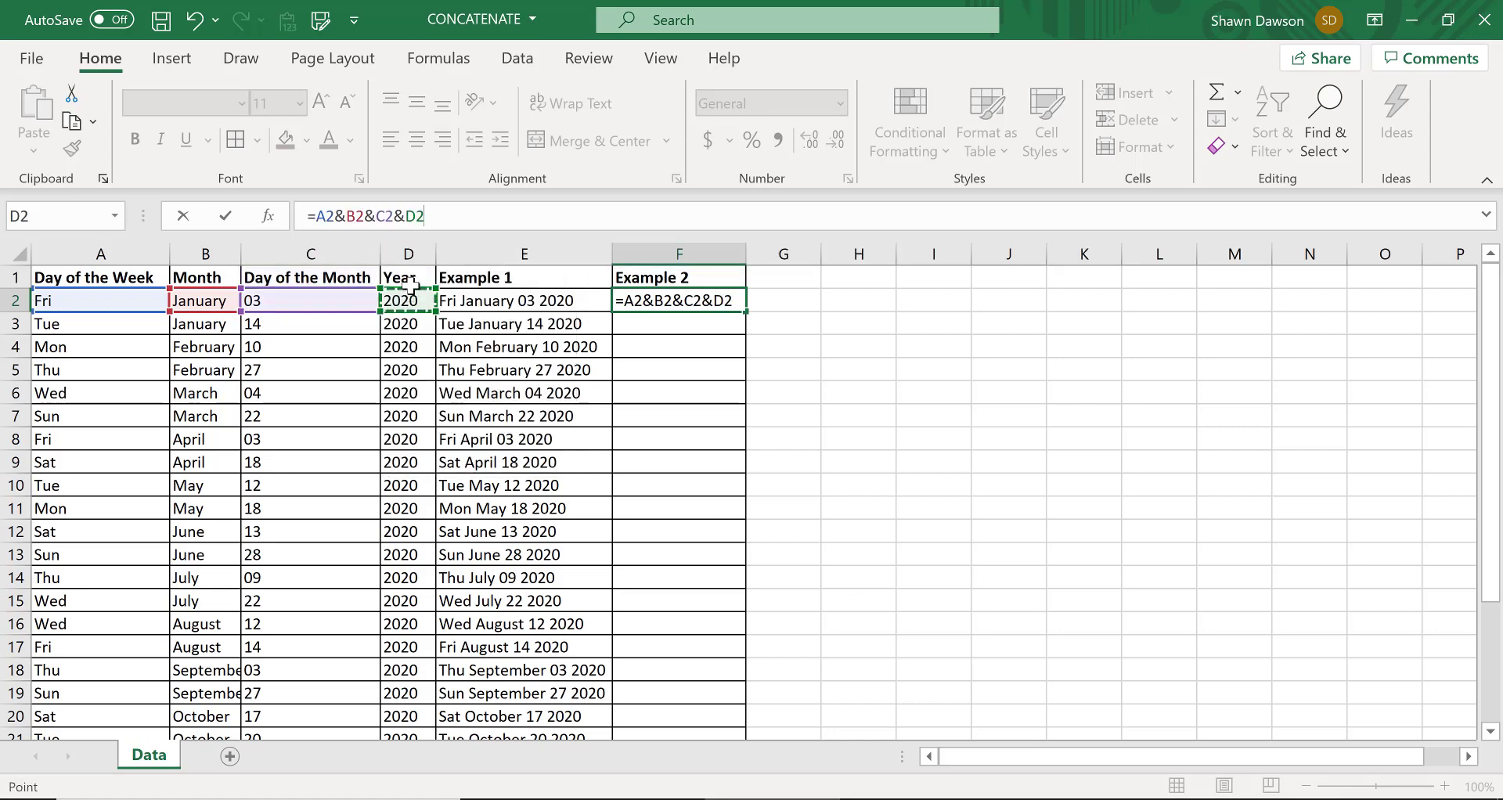
key(ctrl+Return)
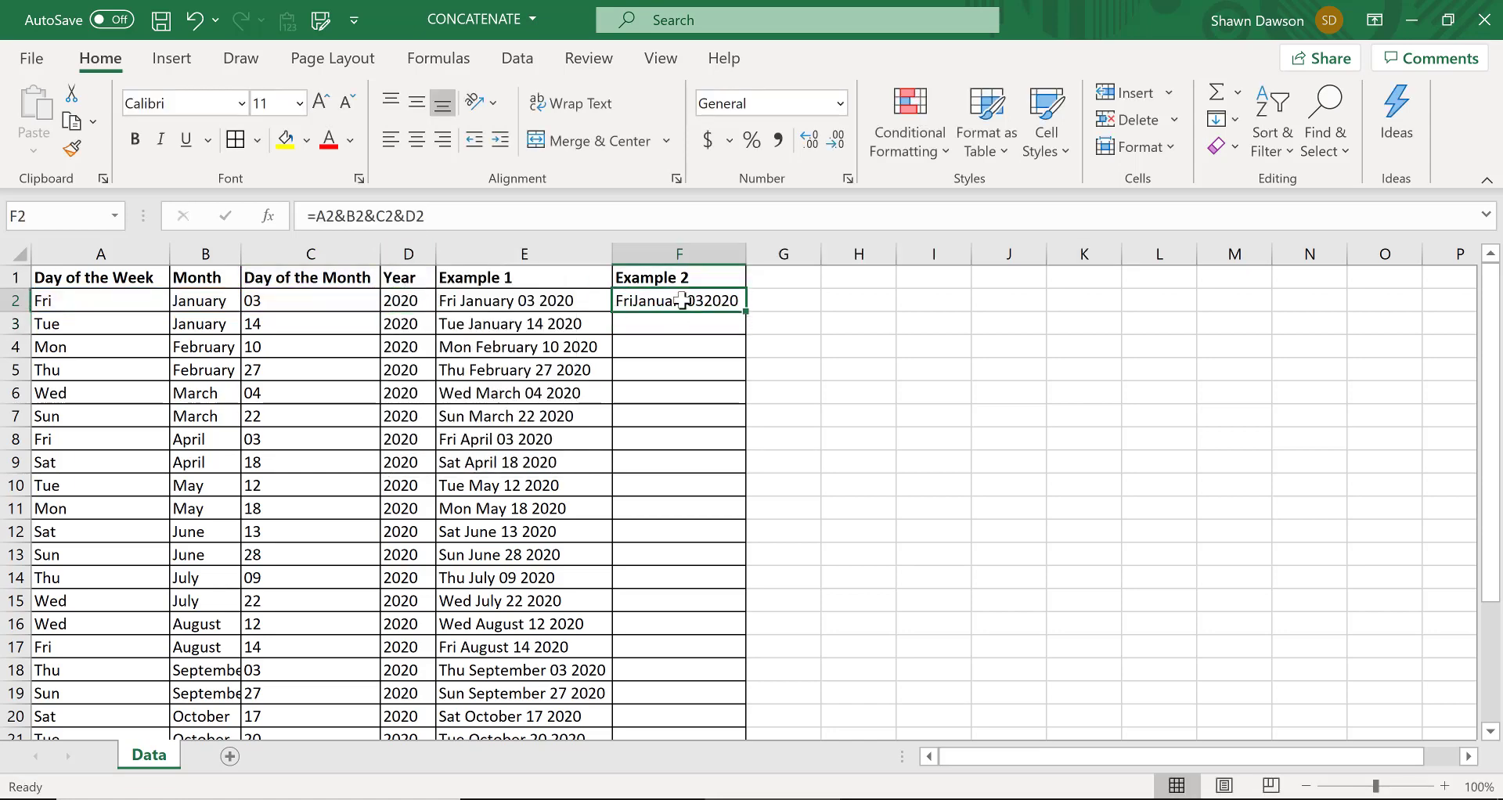
click(475, 305)
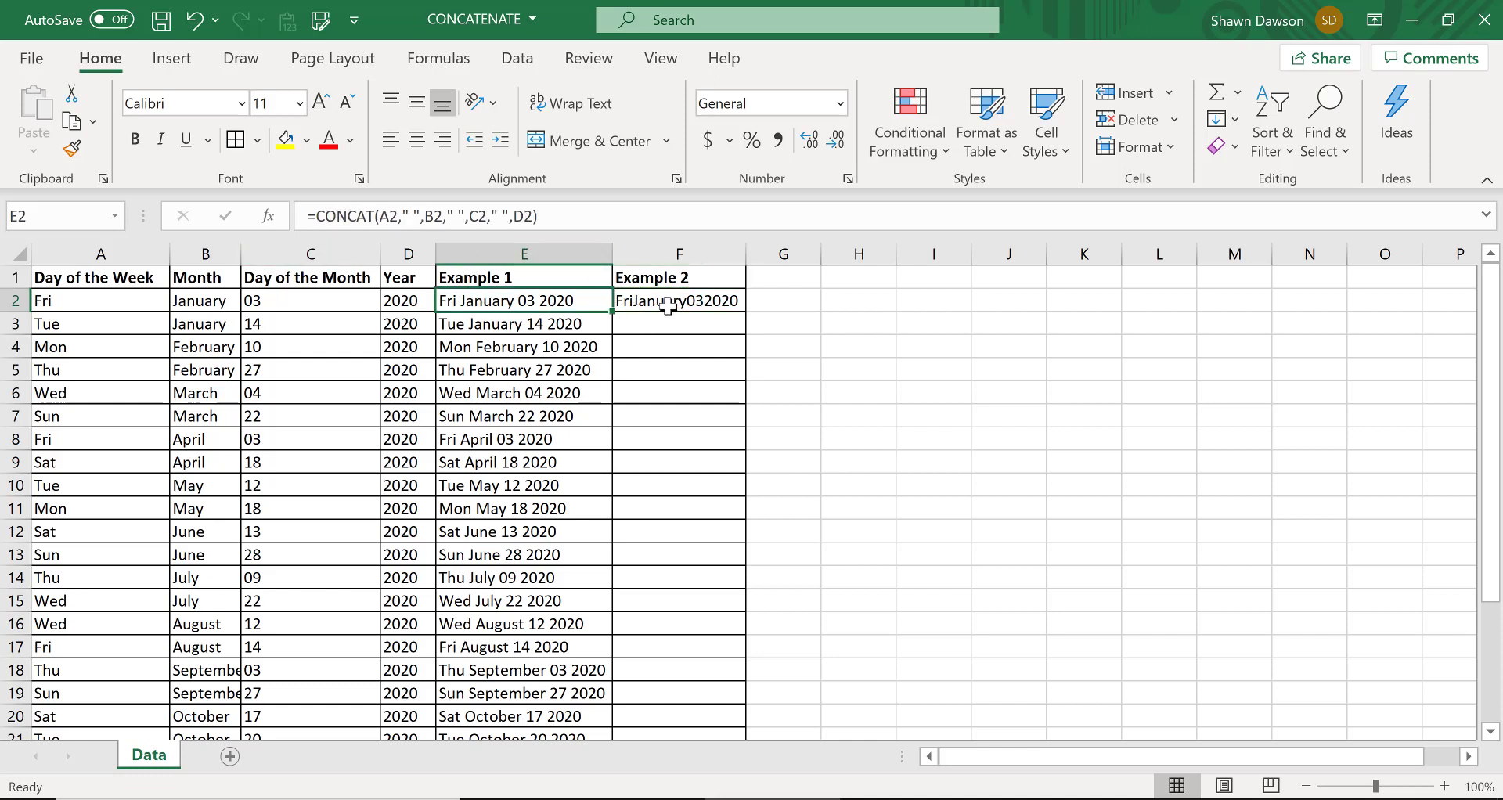
key(Right)
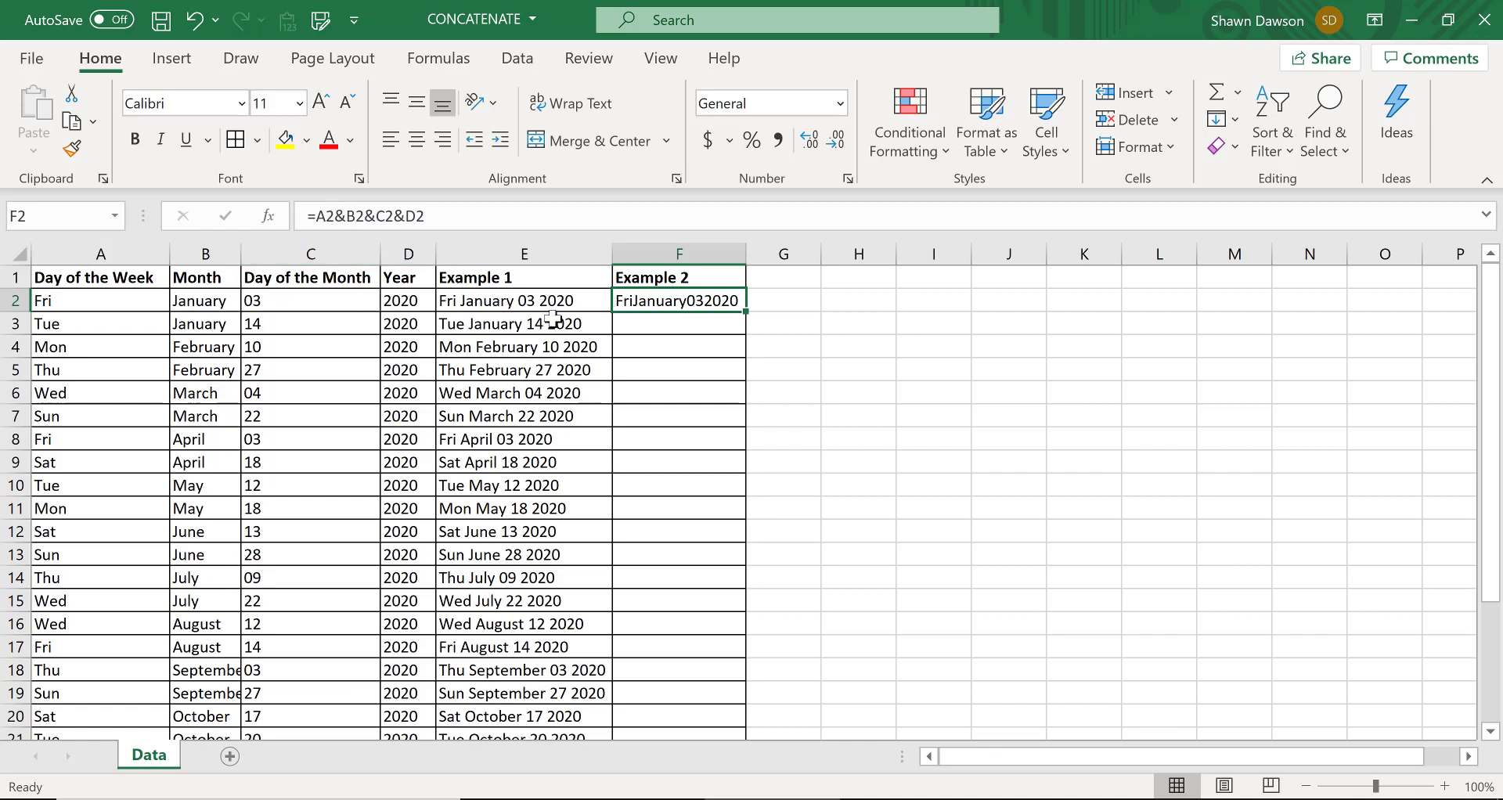
click(496, 300)
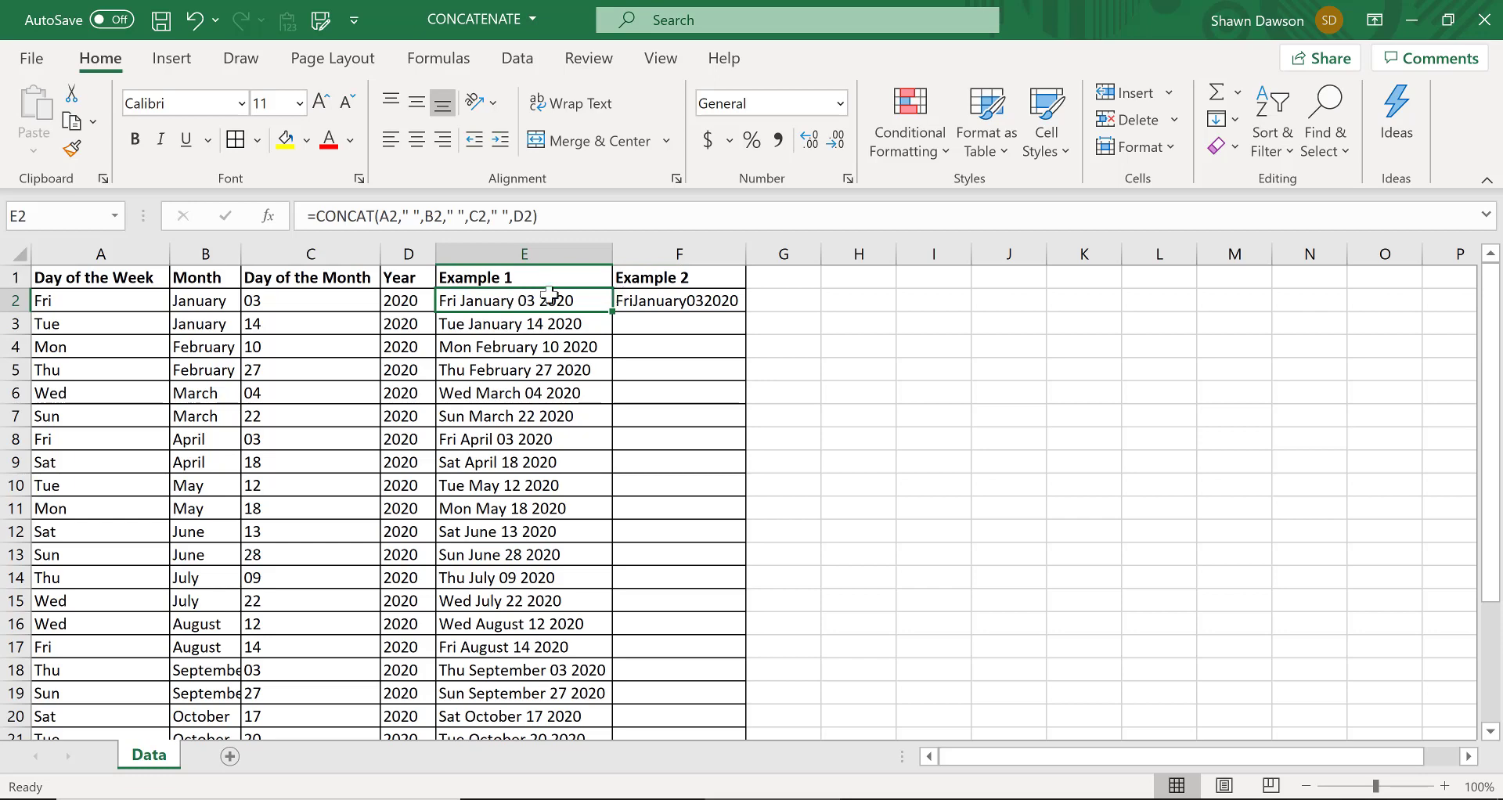
Replace the formula in F2 with =A2&" "&B2&" "&C2&" "&D2, adding quoted spaces between the joined cells
click(660, 301)
text(=A2&" )
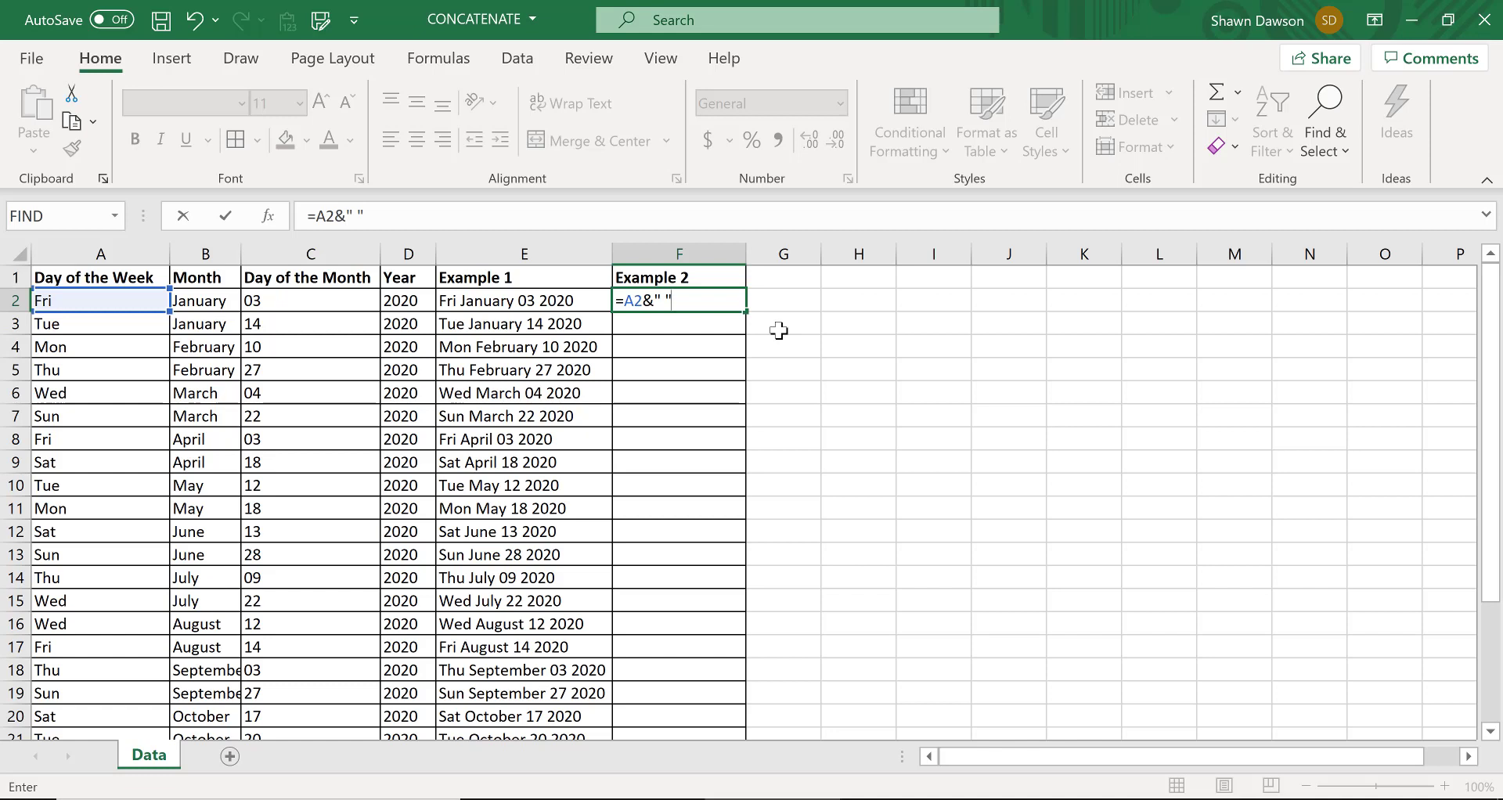
text("&B2)
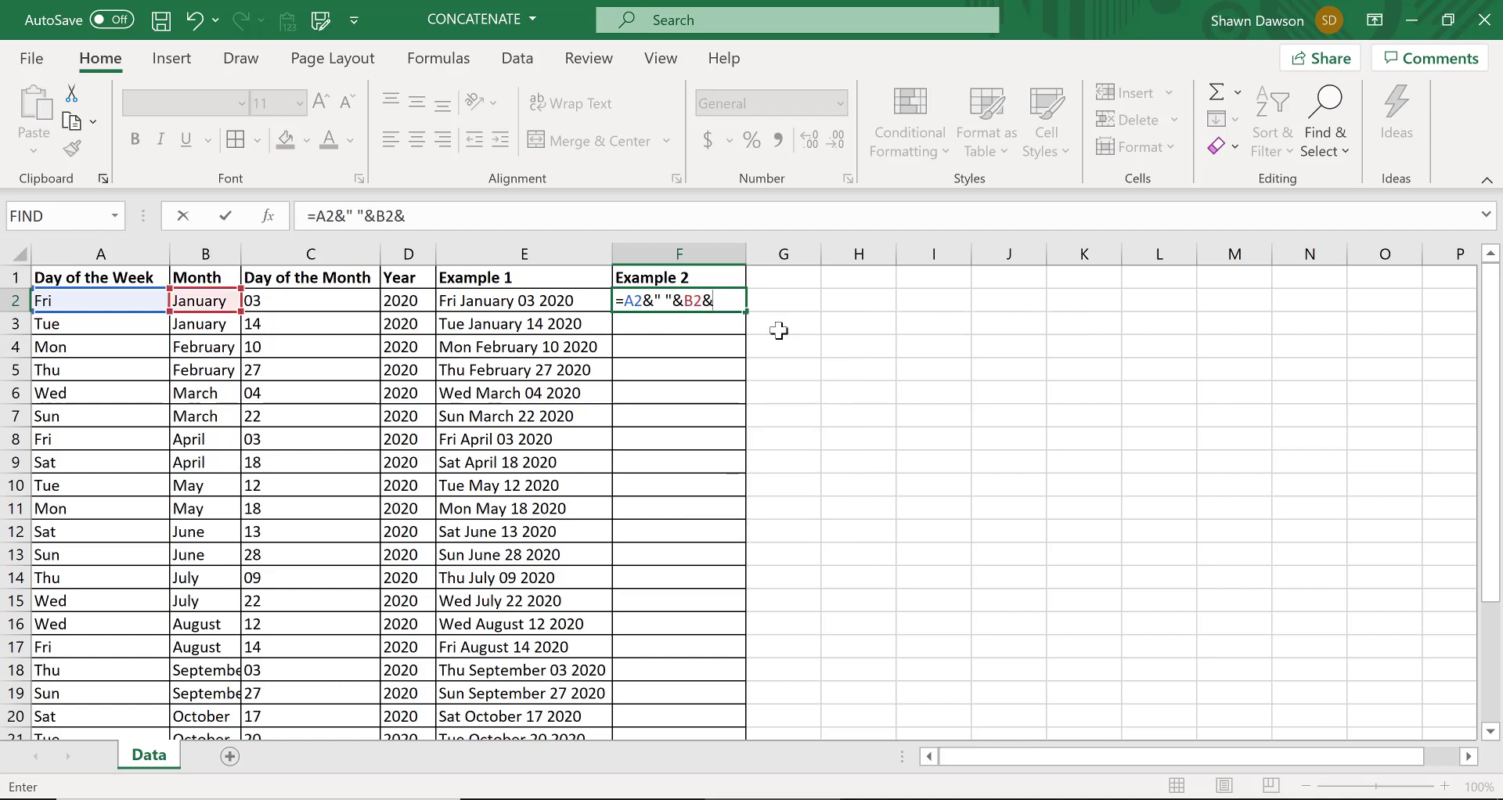
text(&" "&C2)
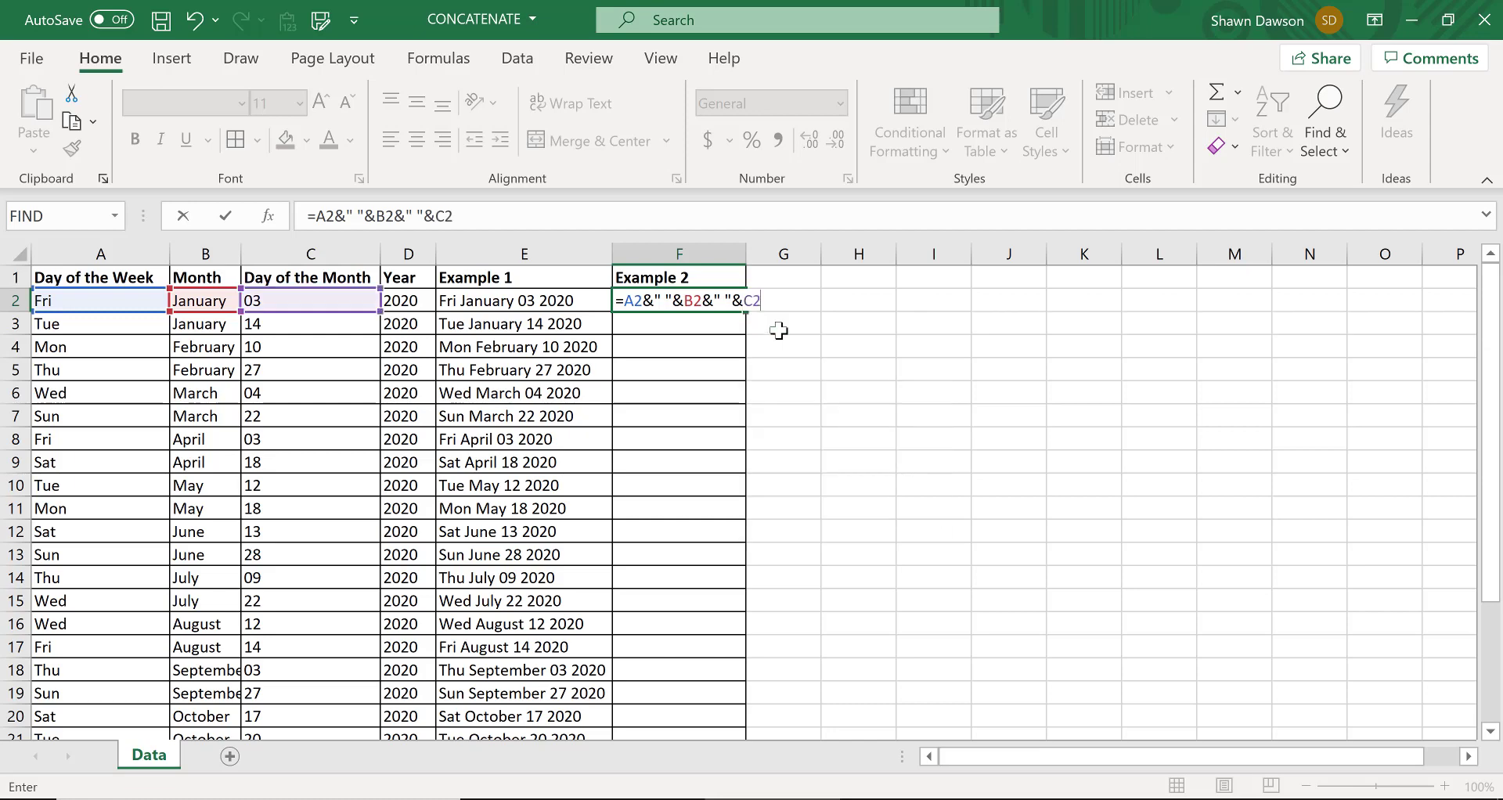
text(&" "&D2)
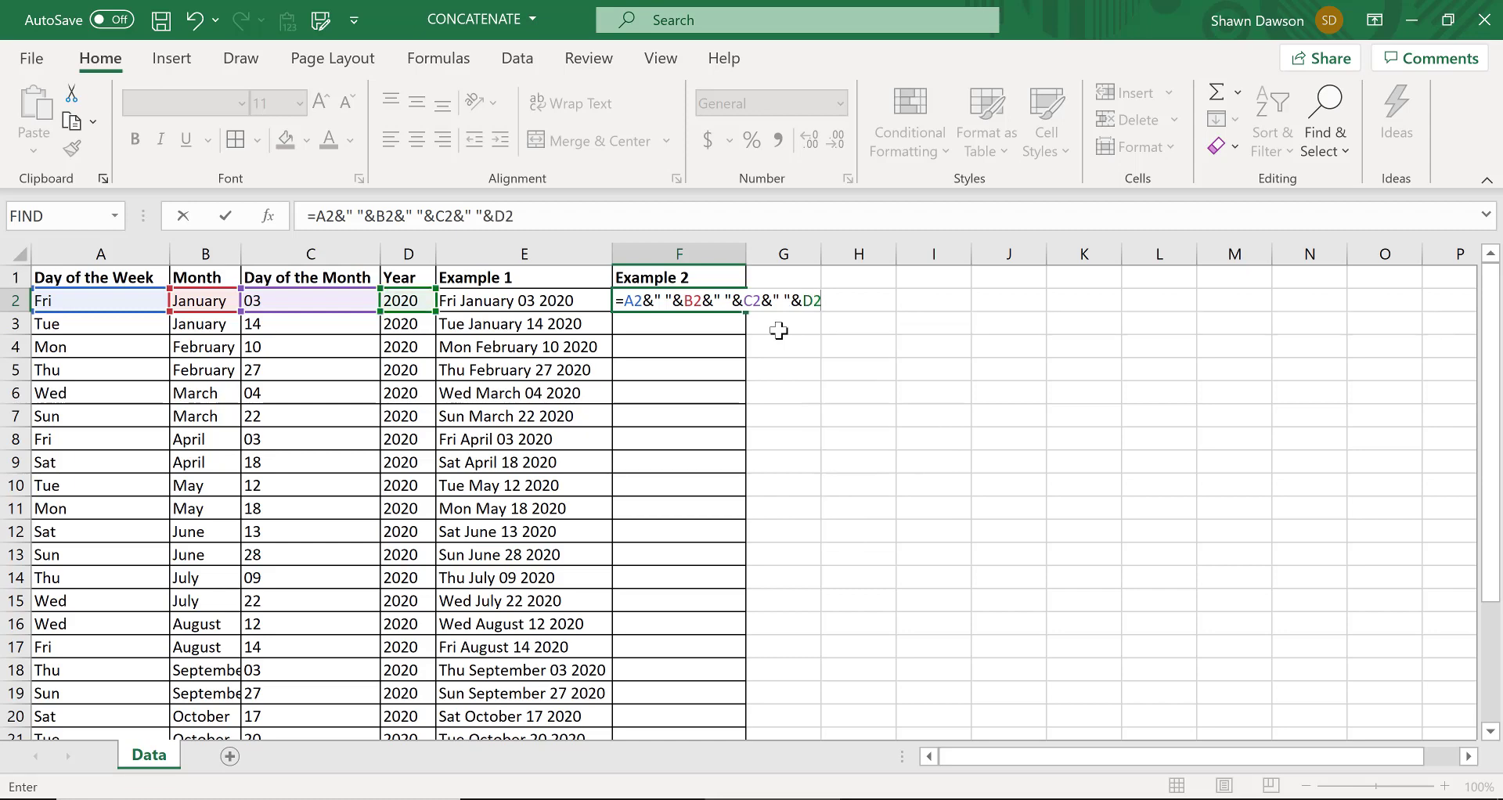
key(Return)
Copy the F2 formula down the Example 2 column and fit the width of column F to its contents
click(738, 302)
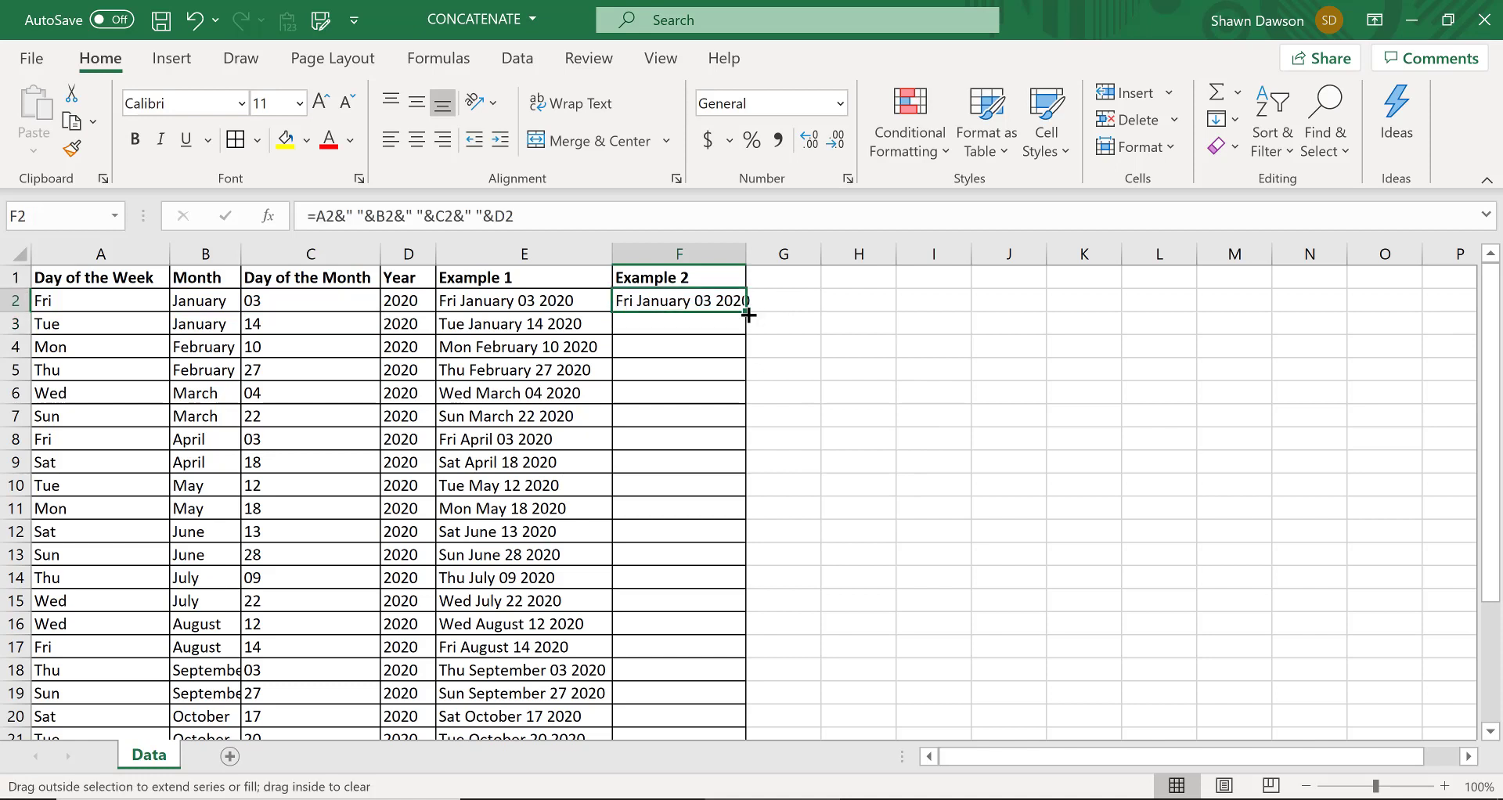
double_click(748, 314)
double_click(747, 254)
Compare the CONCAT formulas in the Example 1 column with the ampersand formula in the Example 2 column
click(614, 303)
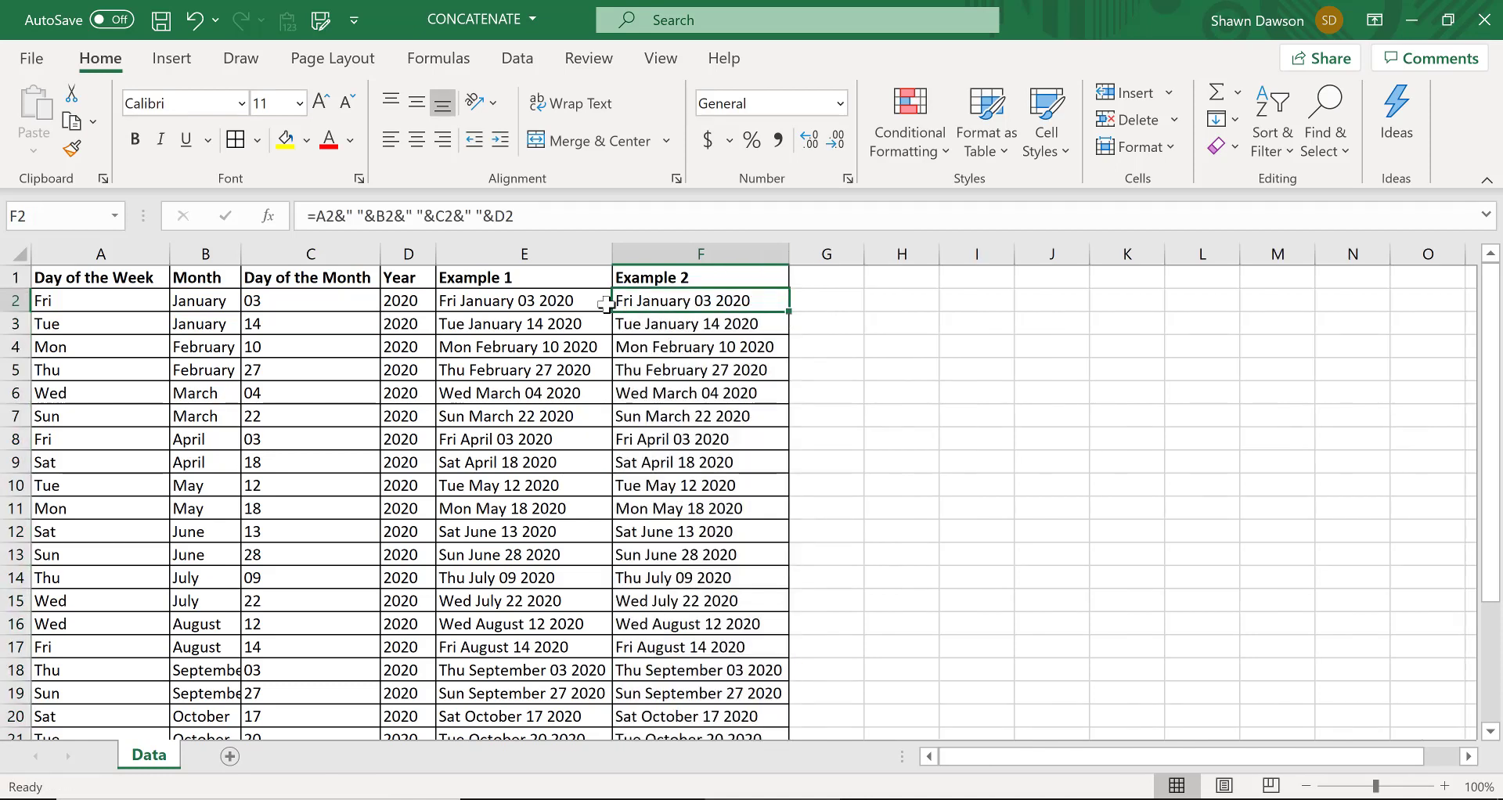
click(537, 300)
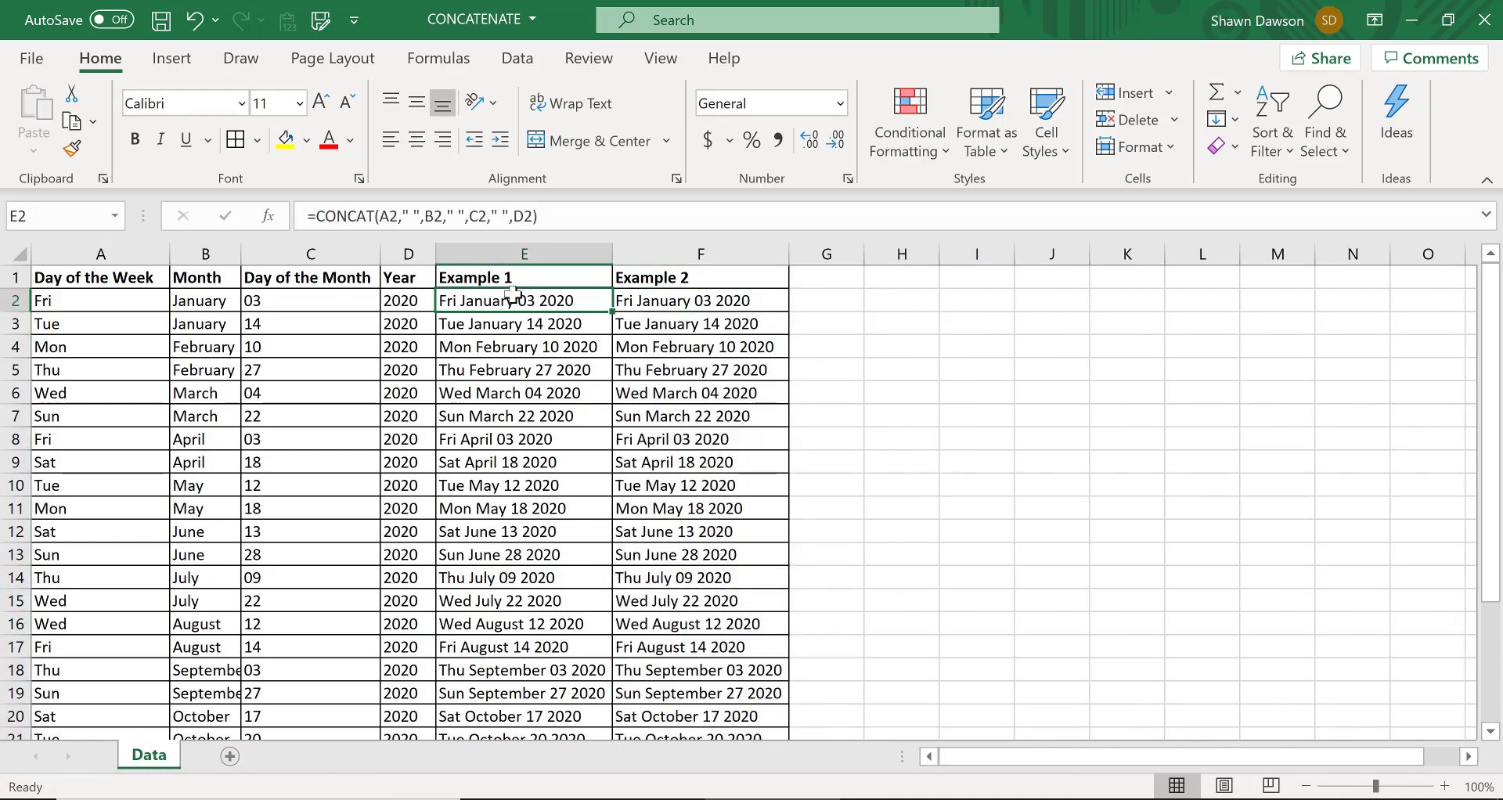
click(647, 301)
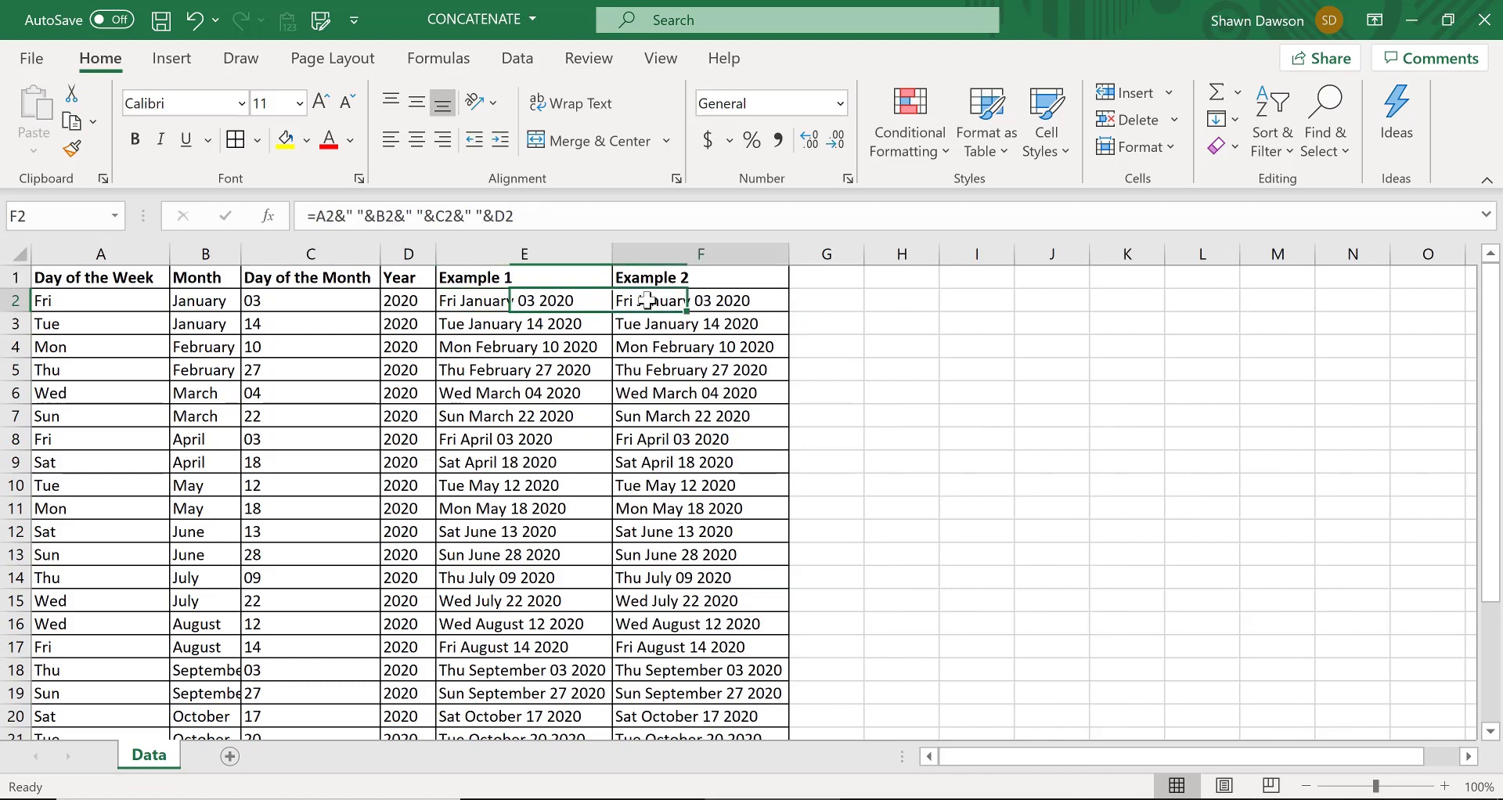
click(473, 301)
click(648, 301)
click(537, 300)
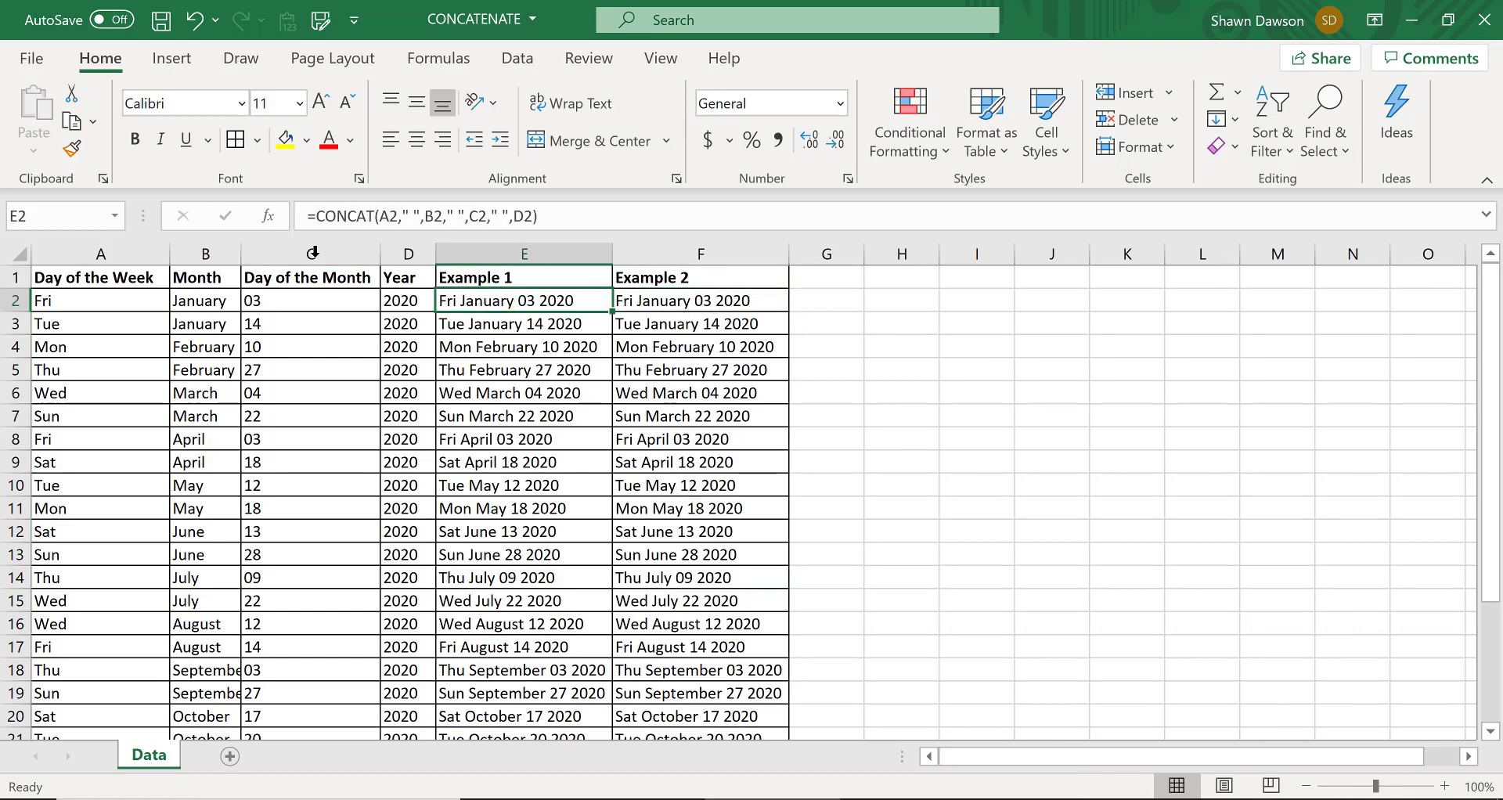
click(656, 303)
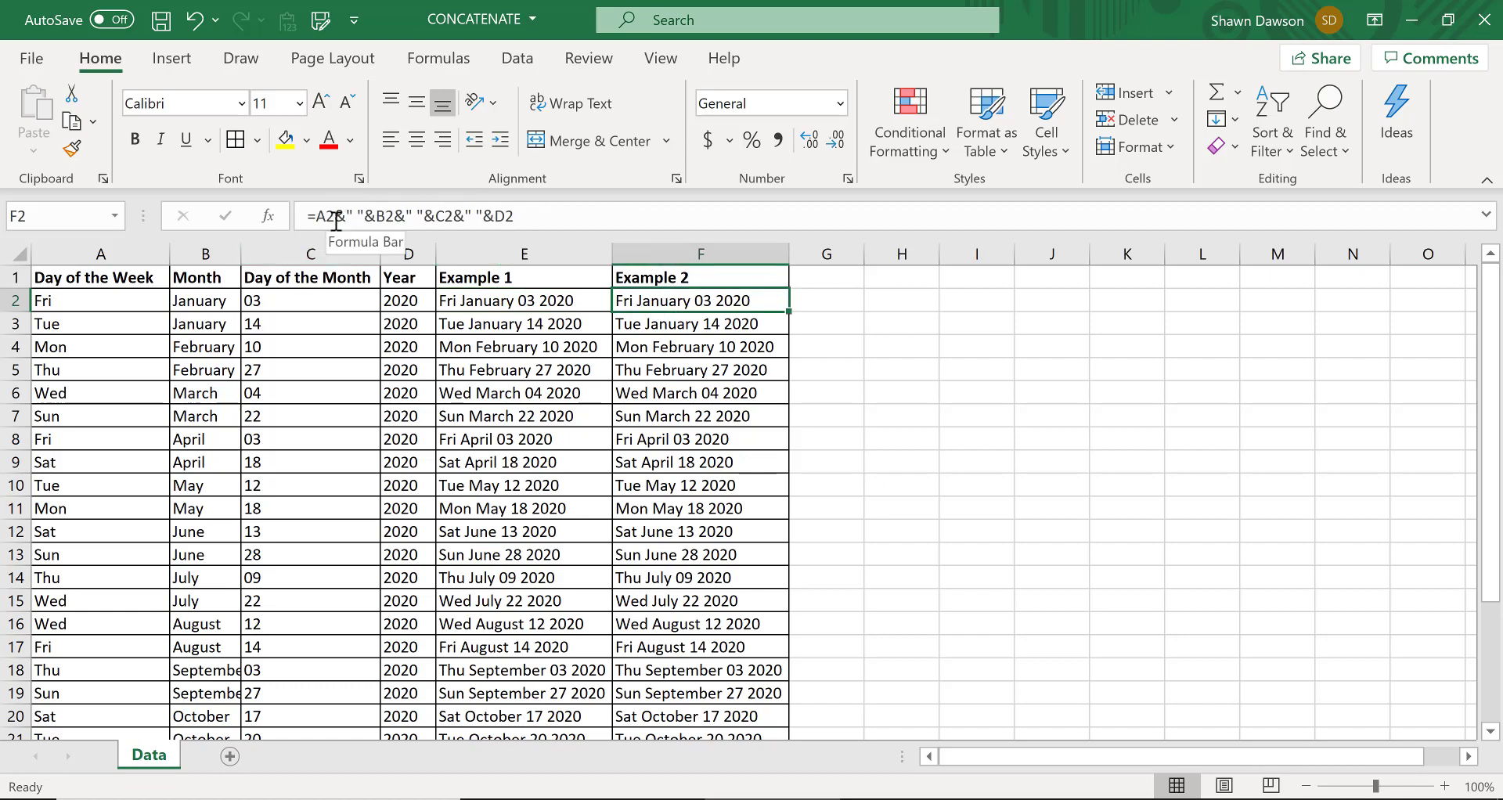
click(524, 322)
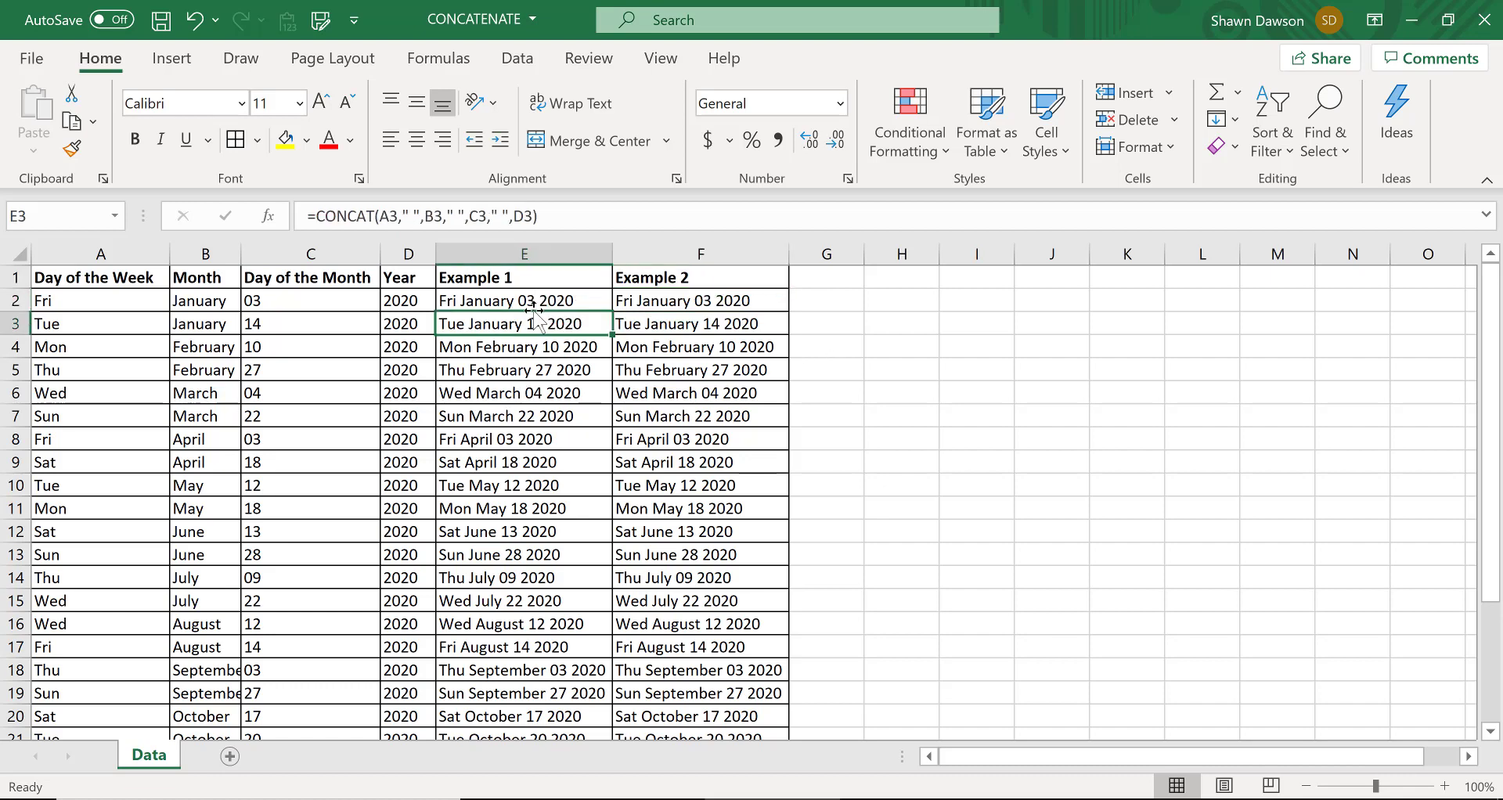
click(638, 300)
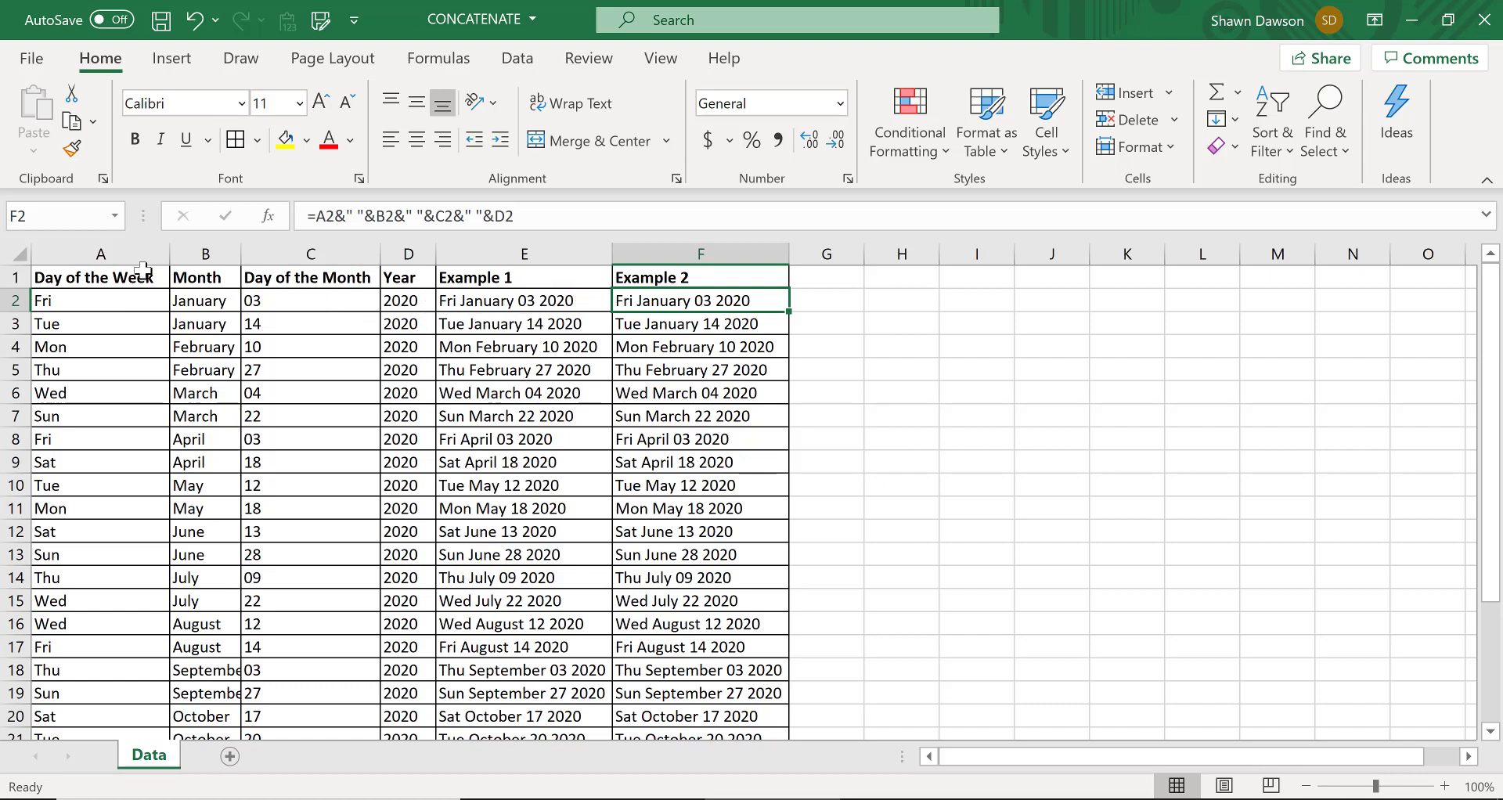
click(454, 391)
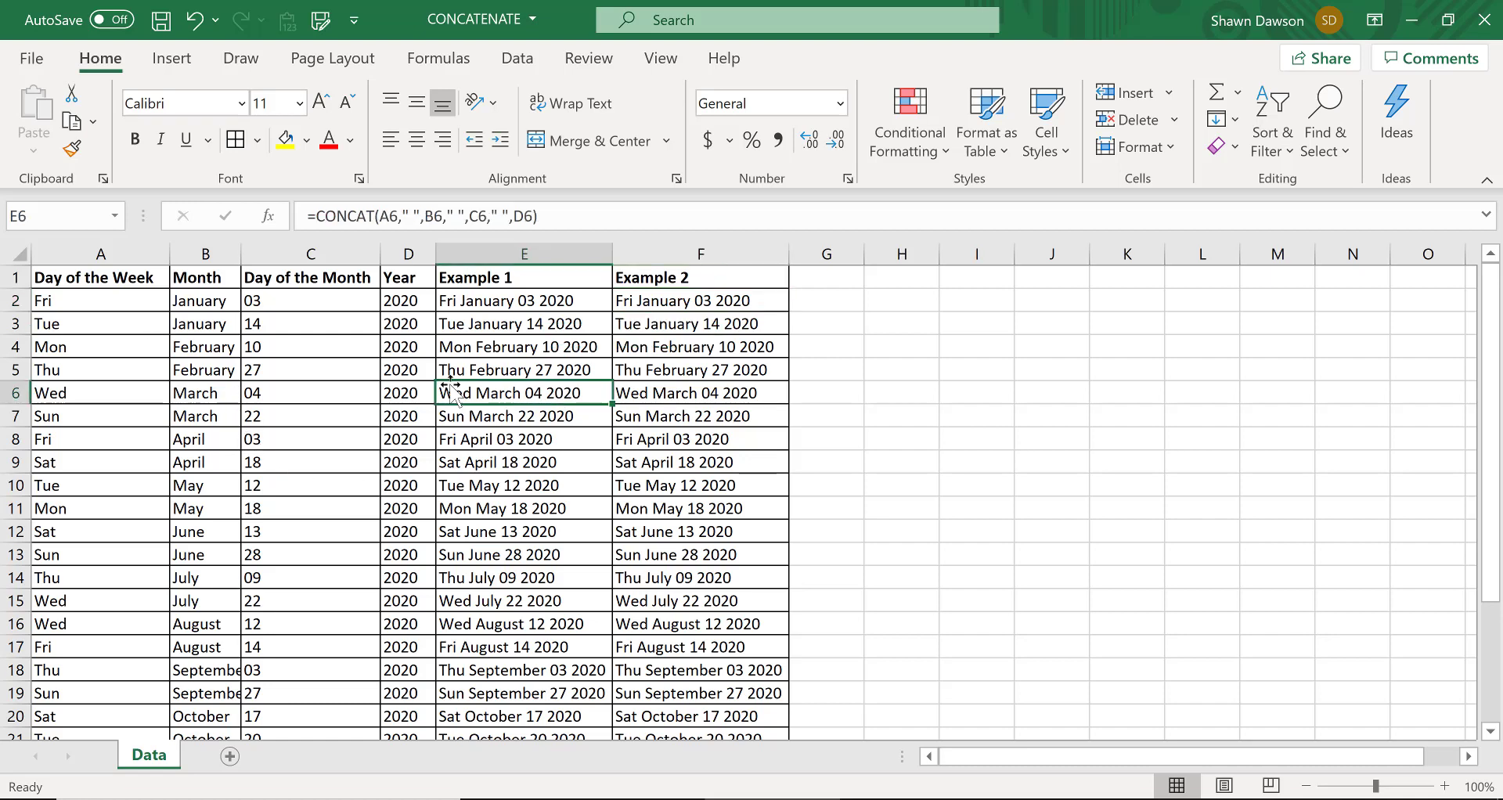